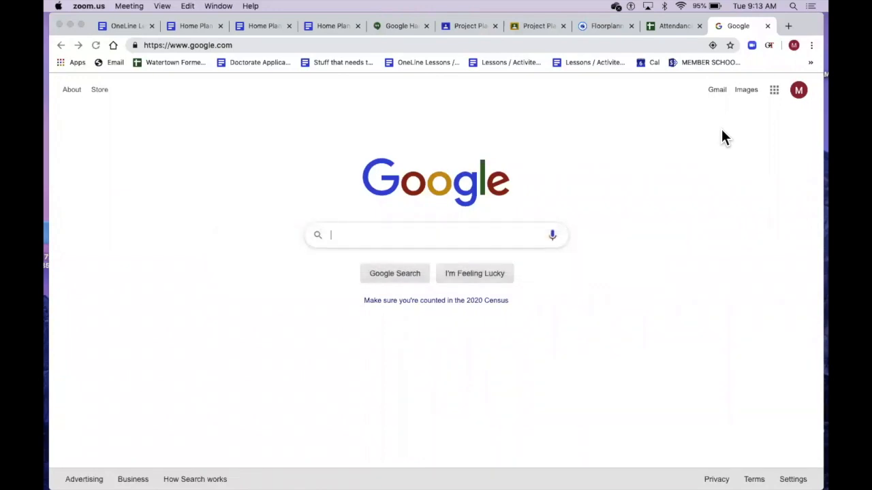
# Step: Go to the class website at mm178.k12.sd.us
pyautogui.click(345, 45)
pyautogui.write('mm')
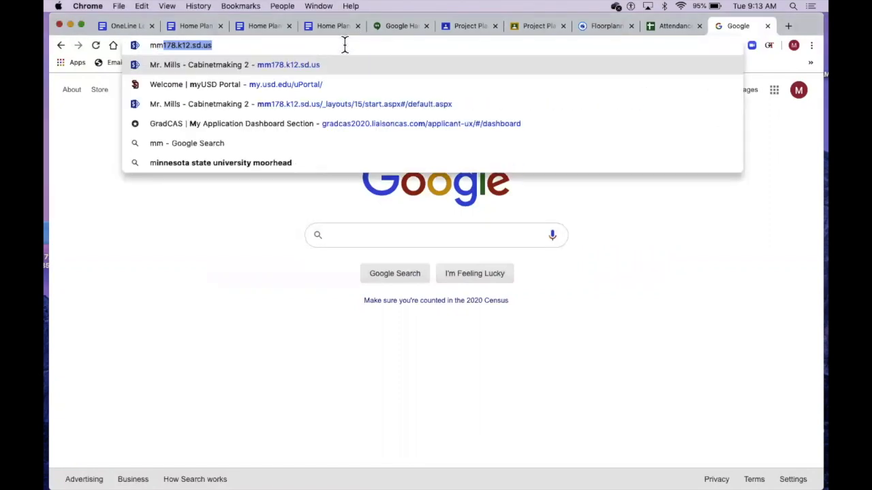
pyautogui.write('178.k12.sd.us')
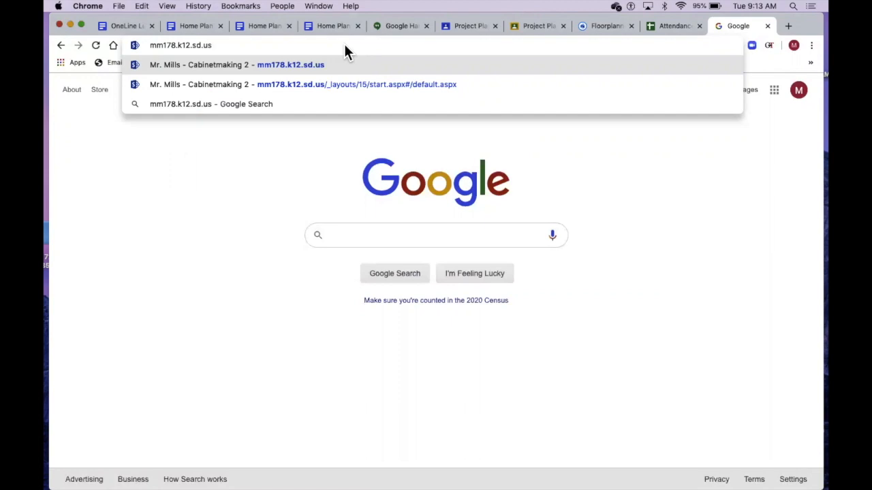
pyautogui.press('Return')
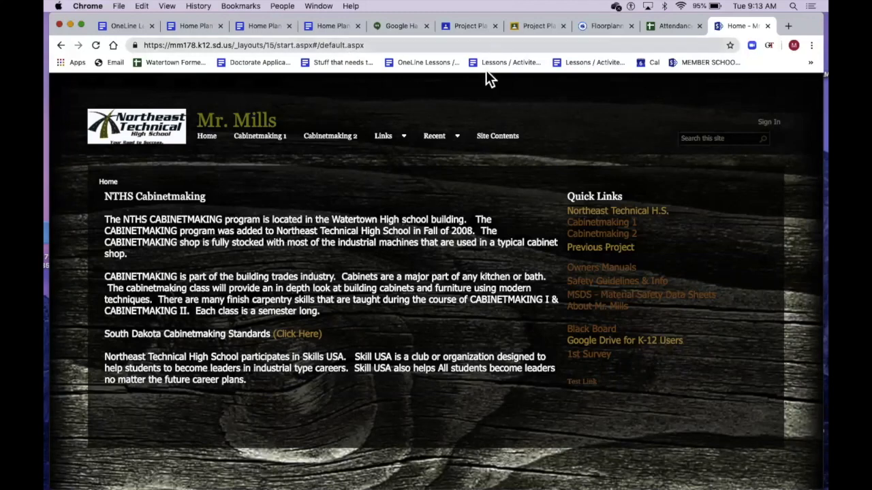
# Step: Open the Cabinetmaking 1 page and download the Cabinetmaking Setup Template.skp file from the Sketchup Template section
pyautogui.click(587, 222)
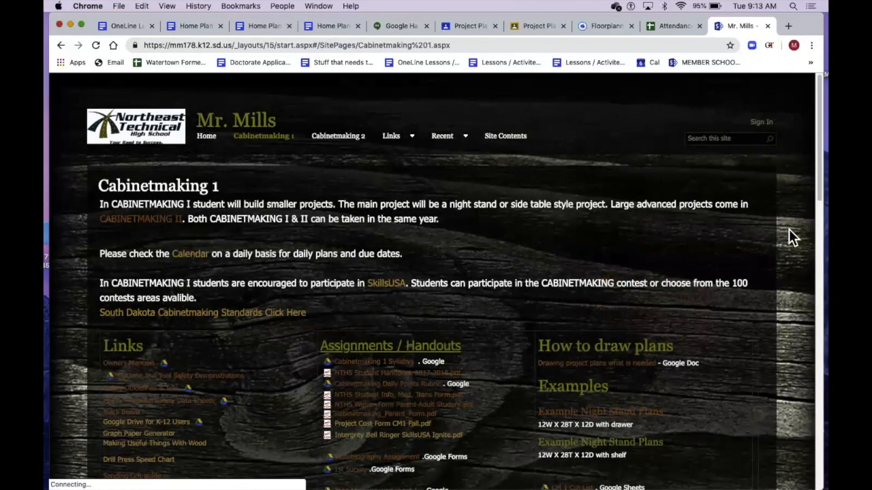
pyautogui.moveTo(815, 181); pyautogui.dragTo(817, 239)
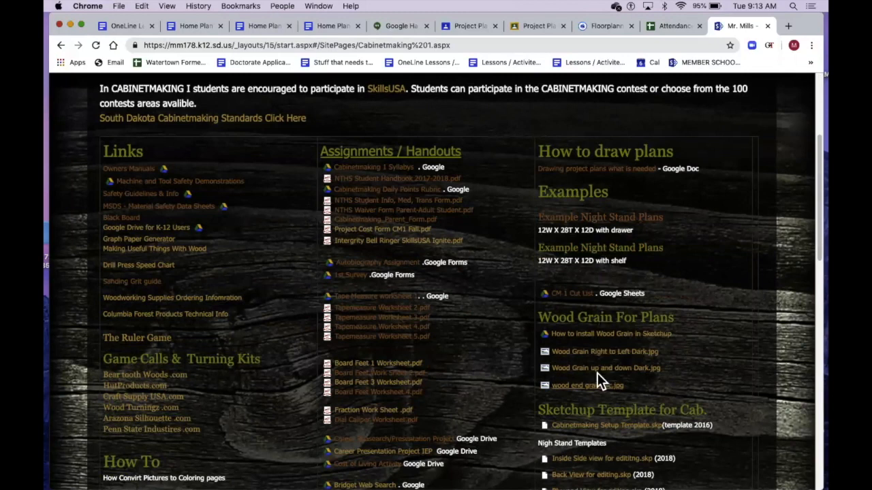
pyautogui.click(617, 427)
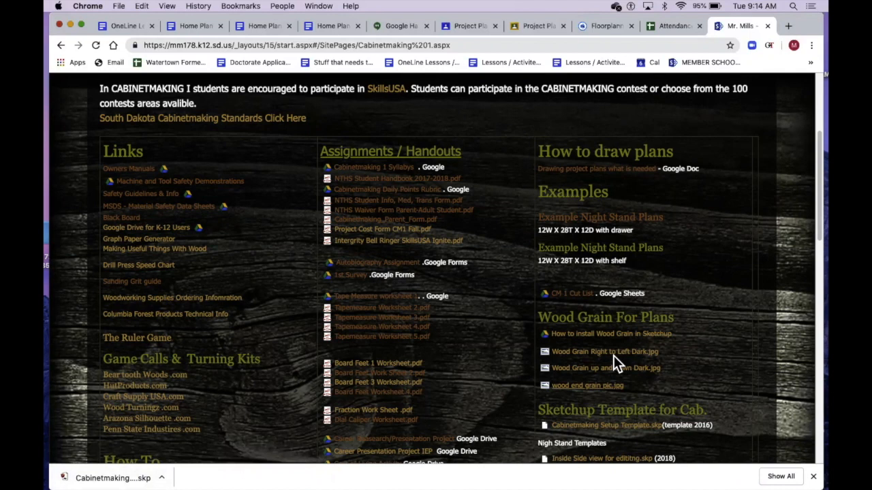
# Step: Launch SketchUp from the SketchUp 2019 folder in Applications
pyautogui.moveTo(48, 82)
pyautogui.moveTo(52, 109)
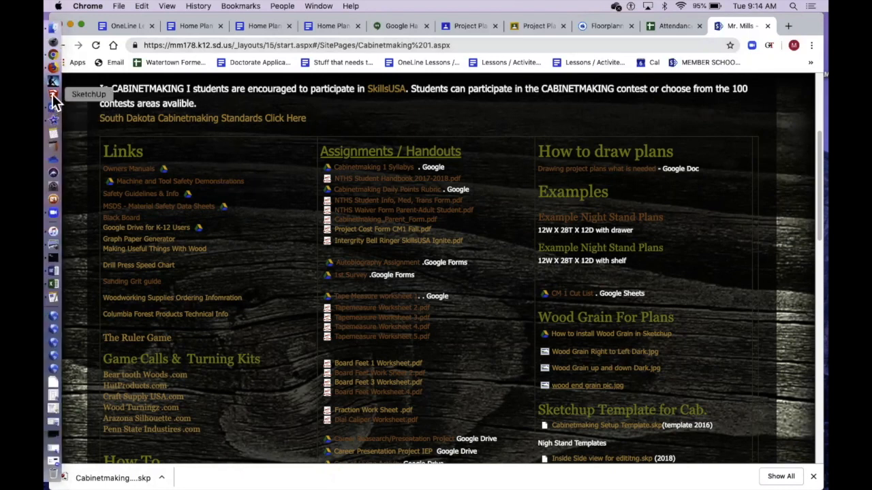
pyautogui.click(52, 29)
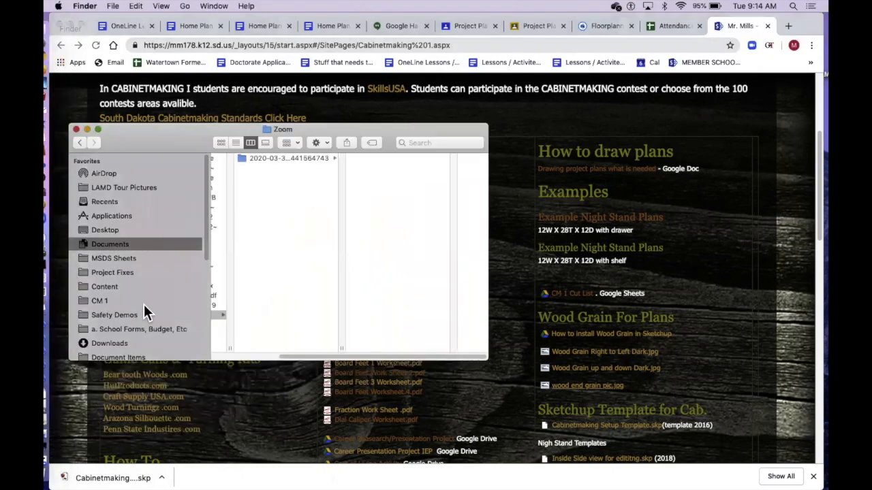
pyautogui.click(119, 217)
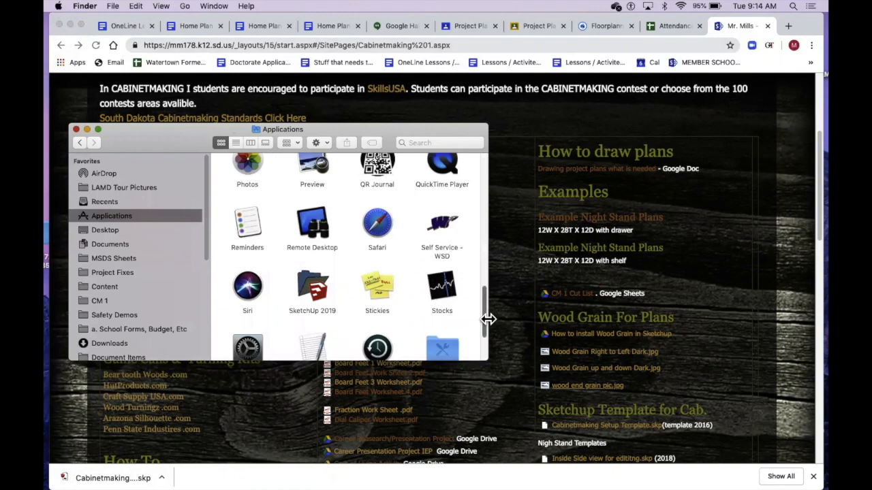
pyautogui.moveTo(479, 317)
pyautogui.mouseDown()
pyautogui.moveTo(483, 188)
pyautogui.moveTo(486, 320)
pyautogui.mouseUp()
pyautogui.doubleClick(312, 273)
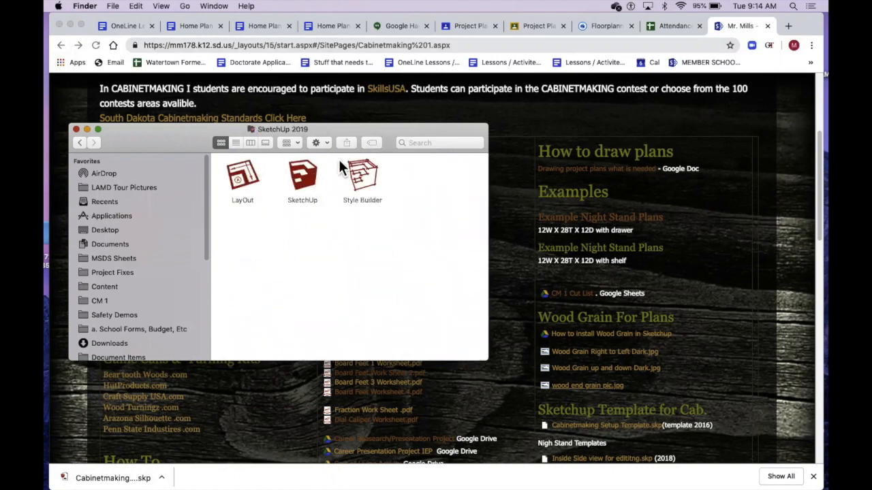
pyautogui.click(307, 176)
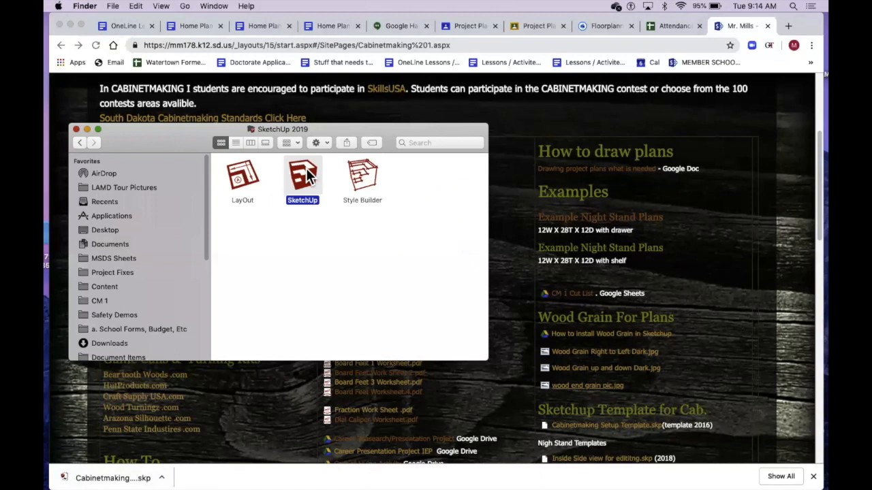
pyautogui.doubleClick(305, 171)
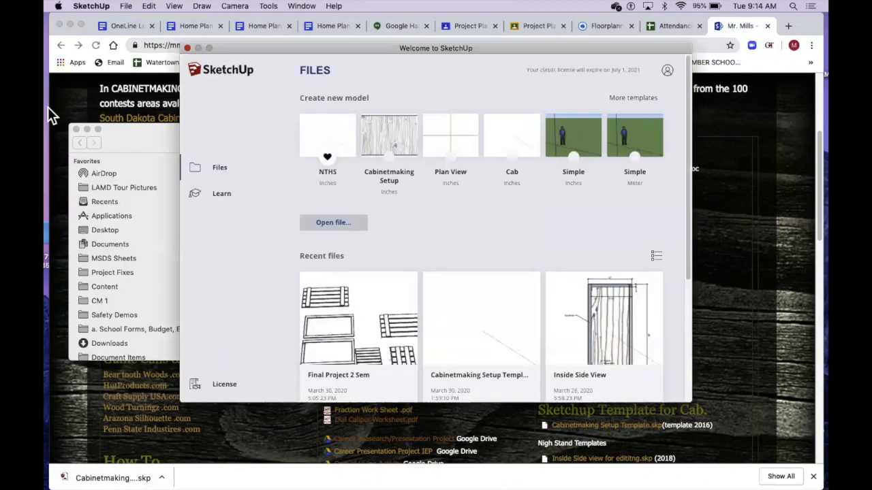
# Step: Choose the Keep in Dock option for SketchUp
pyautogui.moveTo(47, 106)
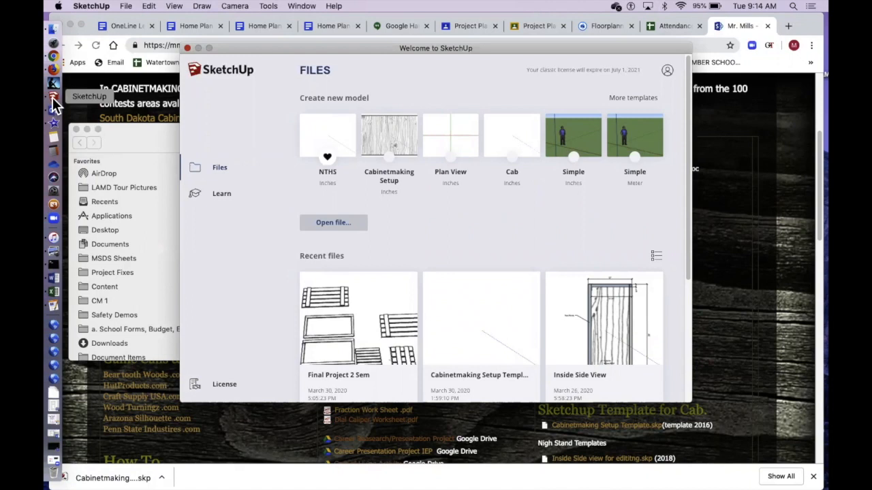
pyautogui.rightClick(53, 102)
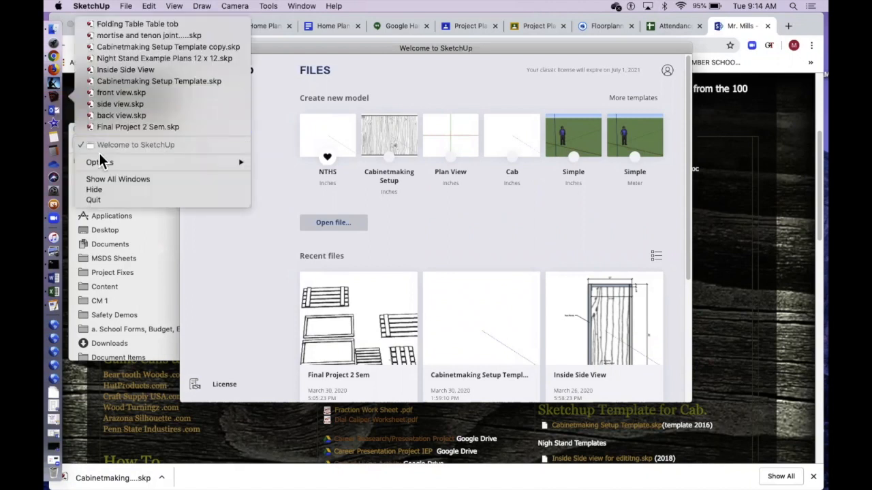
pyautogui.moveTo(103, 163)
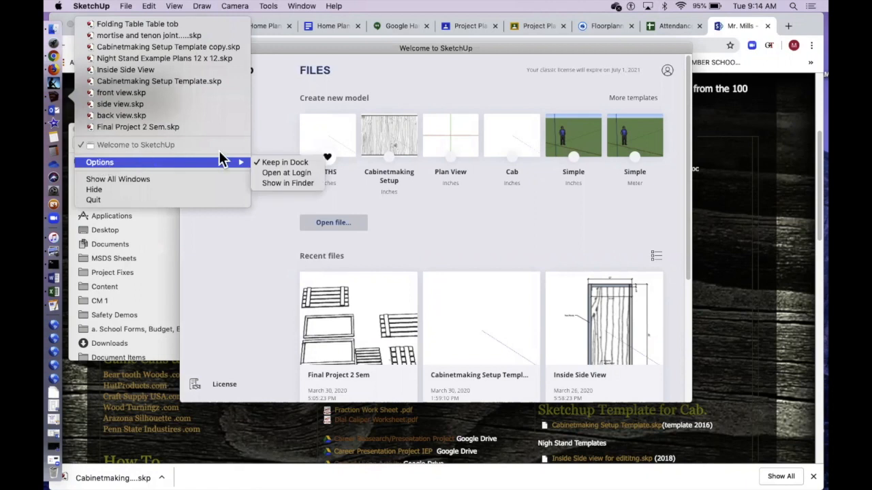
pyautogui.click(291, 163)
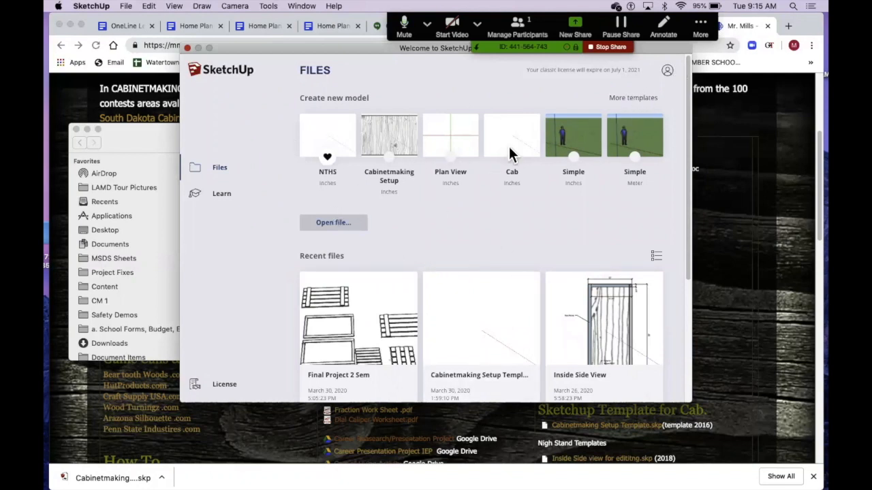
# Step: Check the SketchUp license information, and create a new model from the Plan View (Inches) default template
pyautogui.click(220, 385)
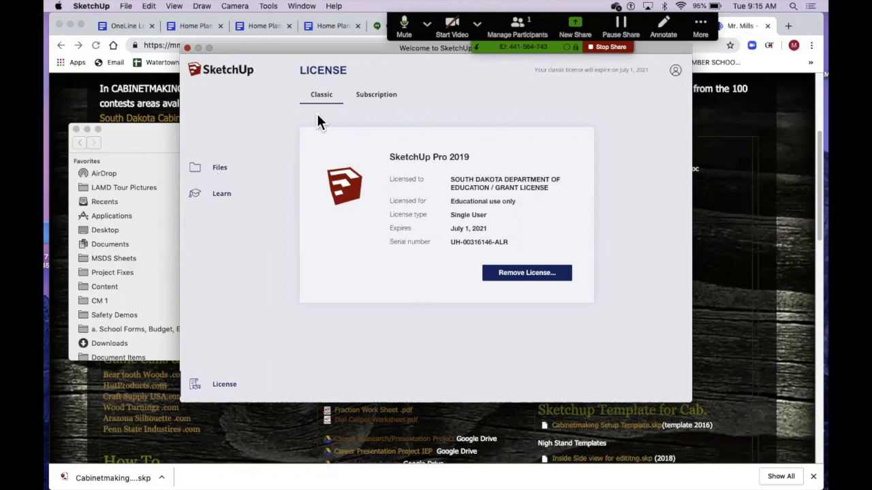
pyautogui.click(199, 176)
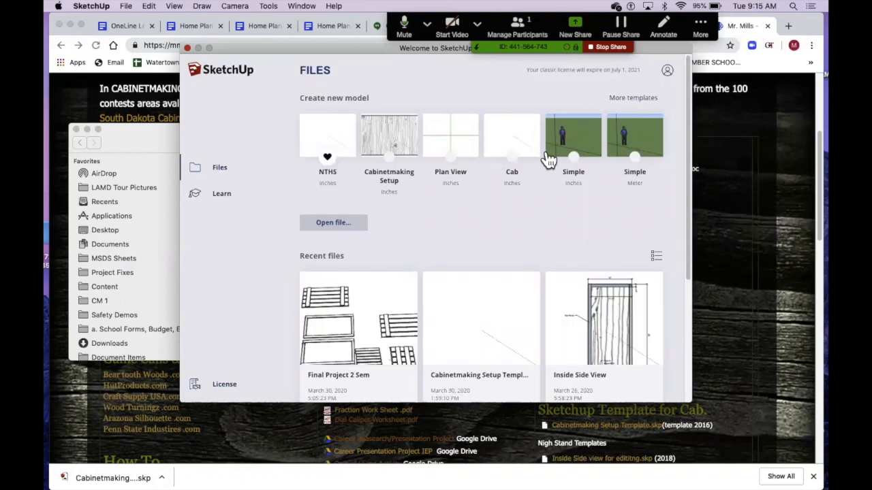
pyautogui.click(620, 102)
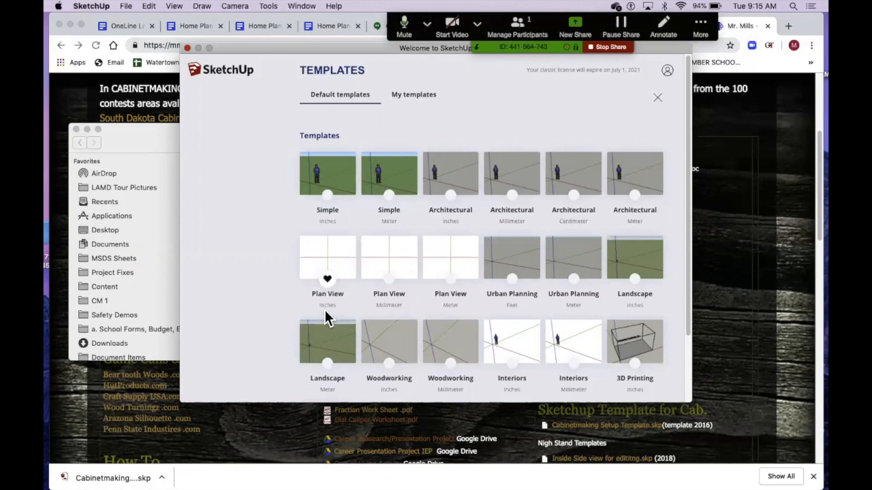
pyautogui.click(332, 254)
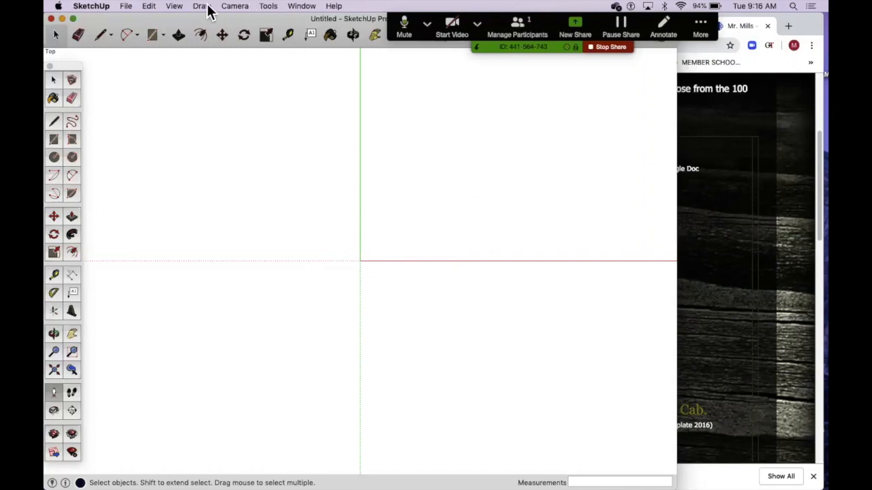
# Step: Open the file Cabinetmaking Setup Template (1).skp from the Downloads folder
pyautogui.click(127, 7)
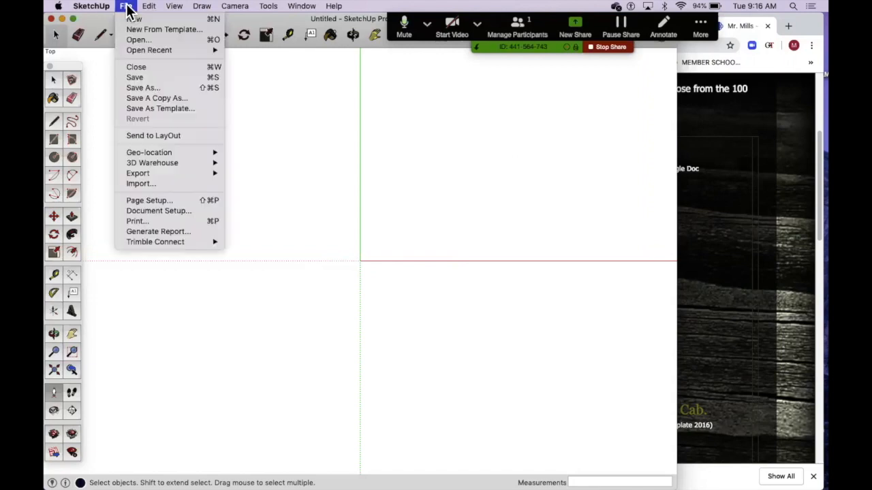
pyautogui.click(140, 40)
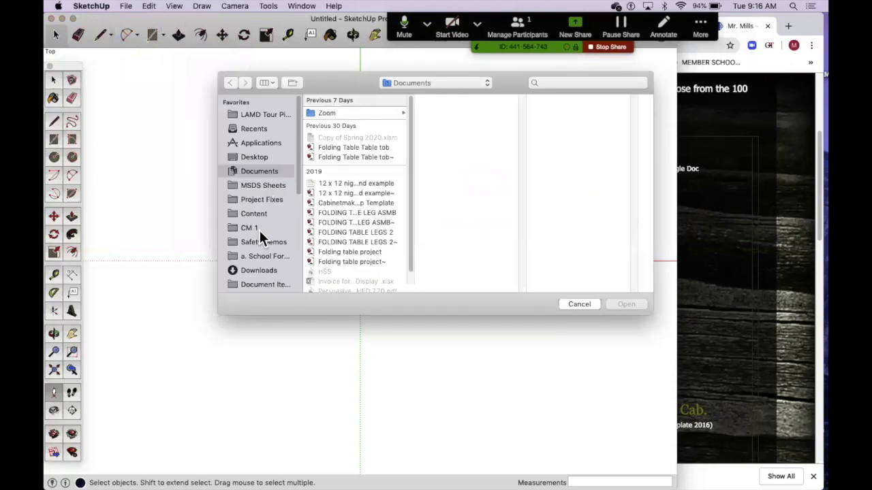
pyautogui.click(267, 271)
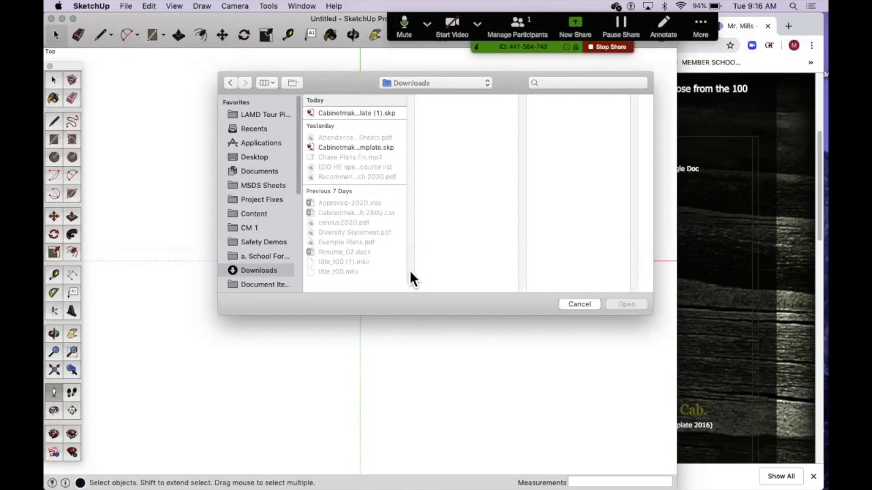
pyautogui.doubleClick(409, 288)
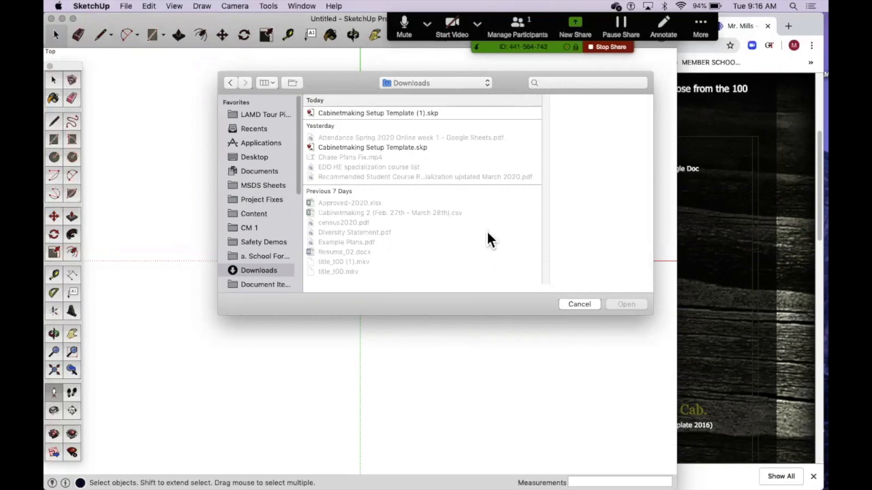
pyautogui.click(411, 112)
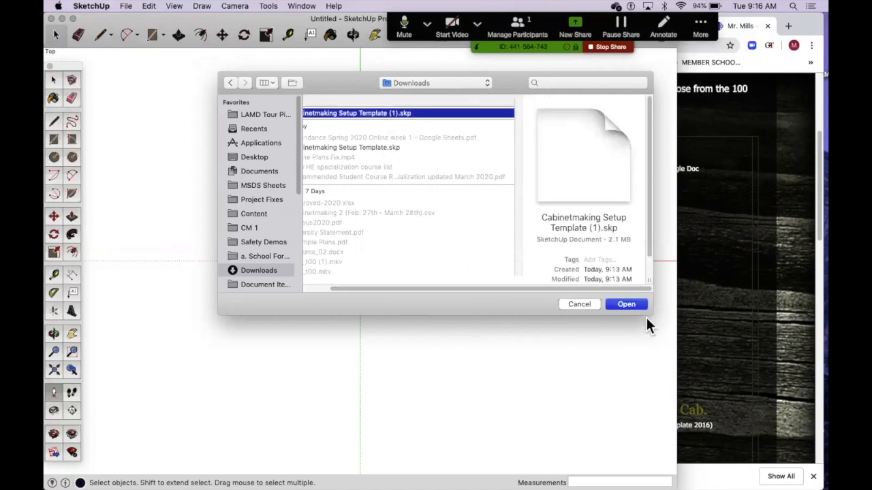
pyautogui.click(627, 305)
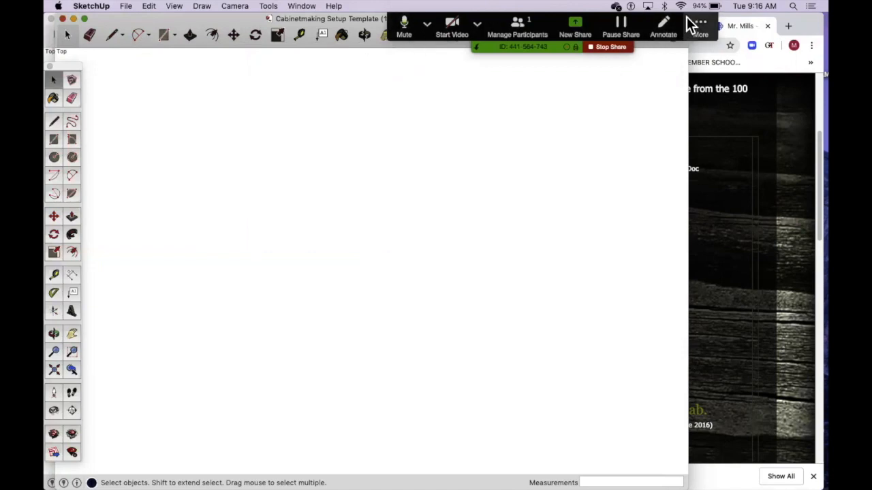
pyautogui.moveTo(689, 24); pyautogui.dragTo(788, 16)
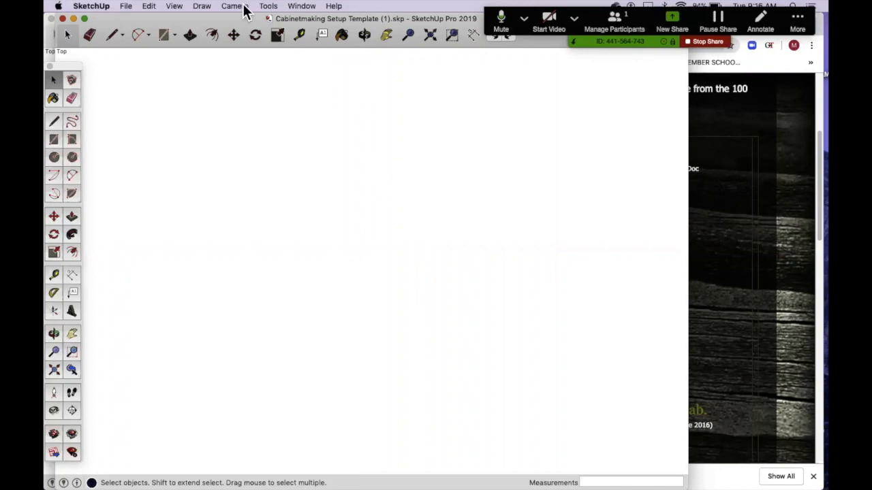
pyautogui.click(126, 6)
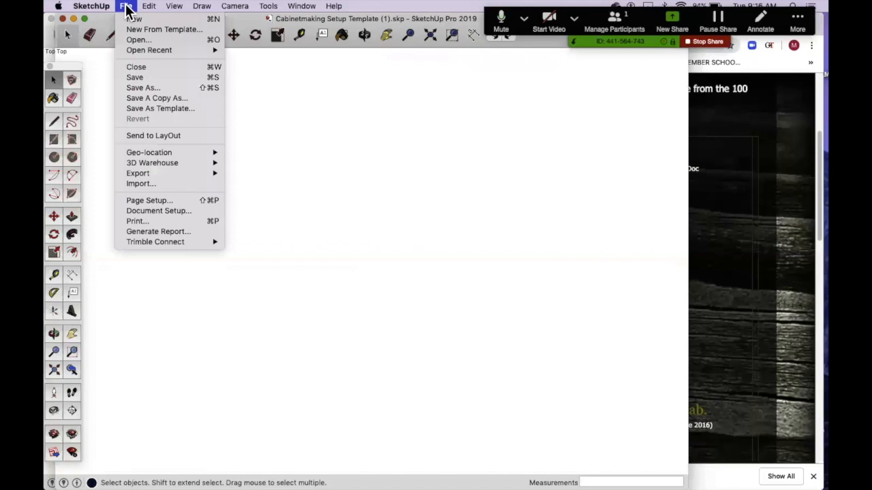
pyautogui.click(185, 108)
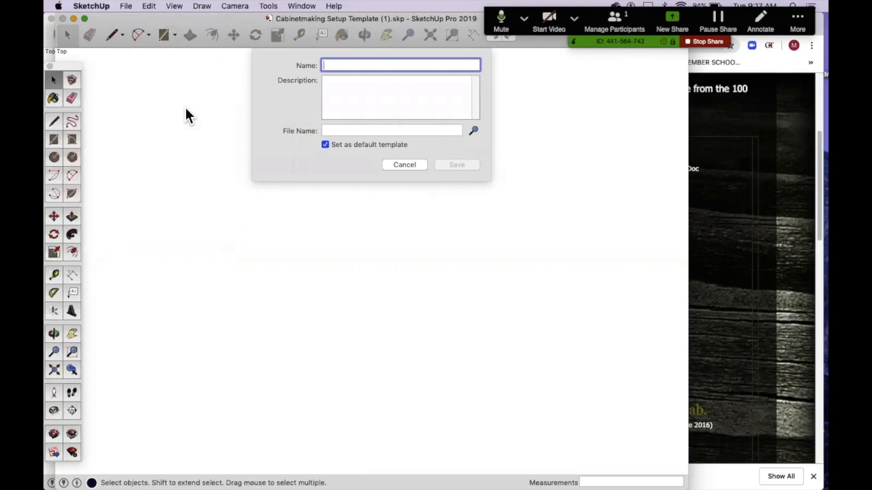
pyautogui.write('NTHS Cabi')
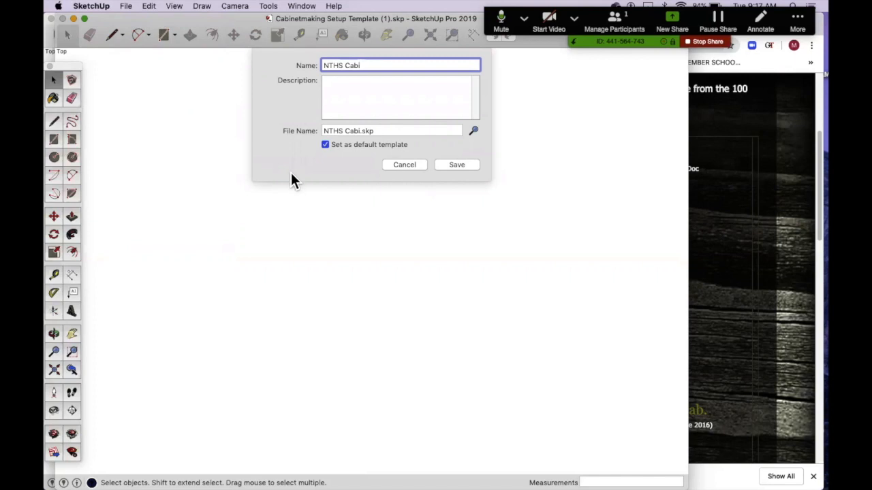
pyautogui.press('BackSpace')
pyautogui.click(325, 147)
pyautogui.click(324, 145)
pyautogui.click(324, 145)
pyautogui.click(409, 164)
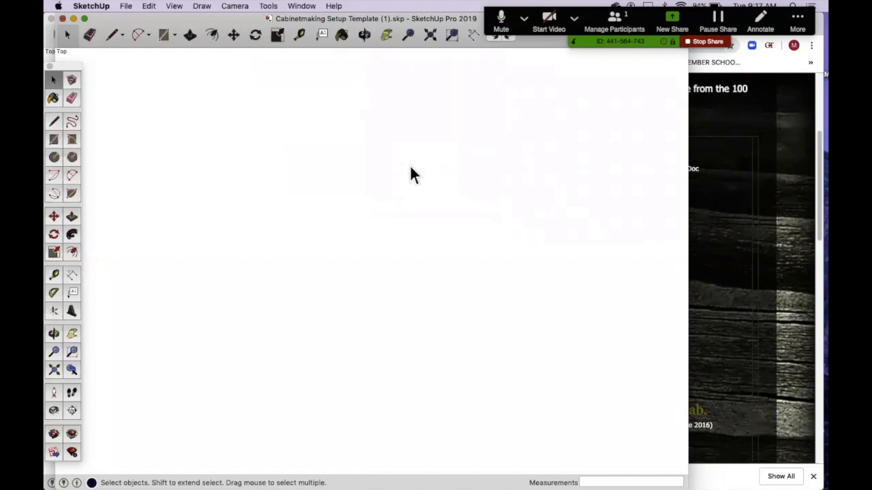
pyautogui.click(175, 7)
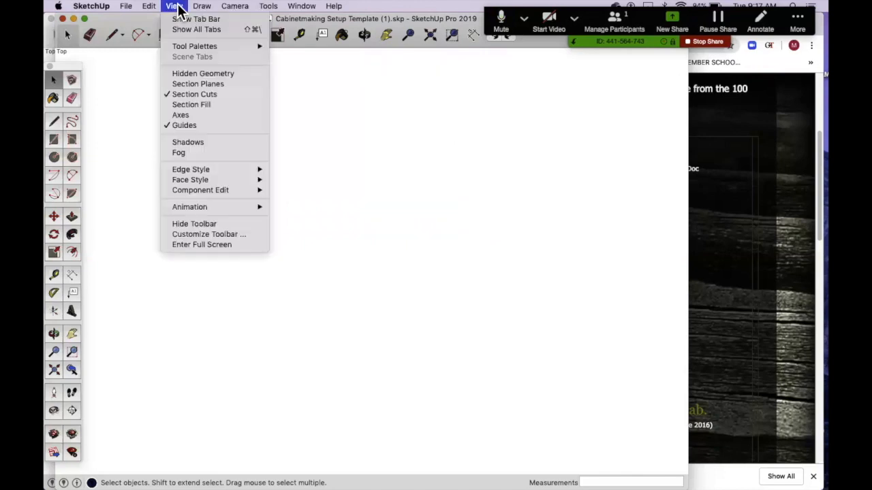
pyautogui.click(177, 6)
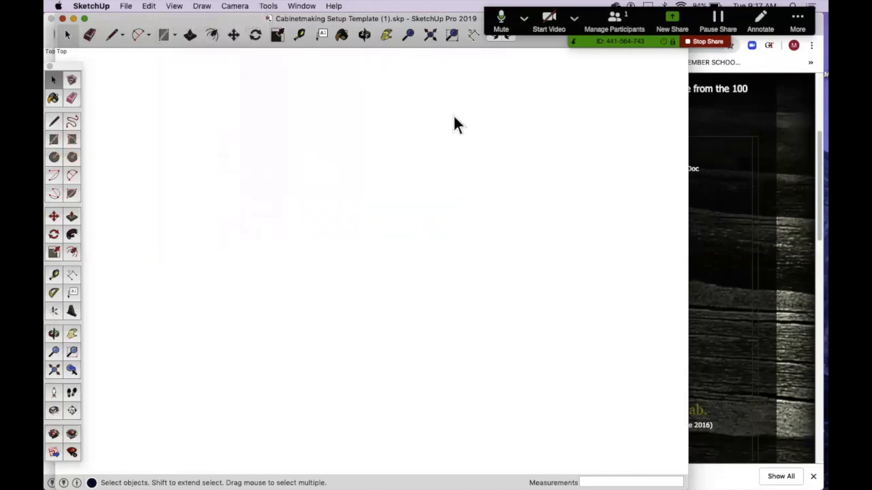
# Step: Shift the Cabinetmaking Setup Template window slightly and bring the Untitled model window to the front
pyautogui.moveTo(339, 18); pyautogui.dragTo(352, 31)
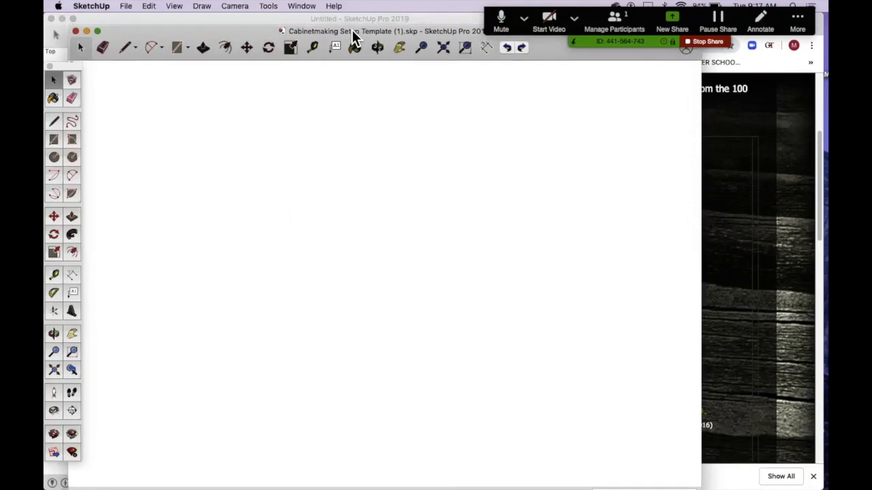
pyautogui.click(352, 19)
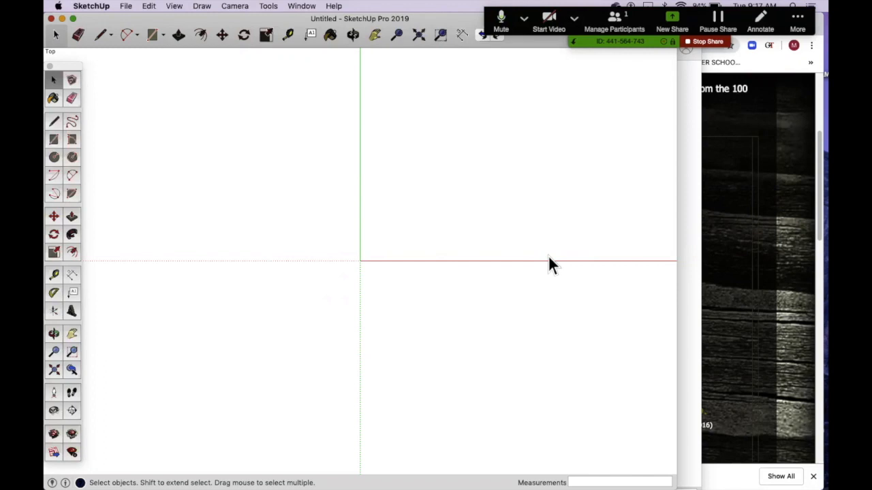
# Step: Hide the drawing axes in the Untitled model and show them again
pyautogui.click(174, 6)
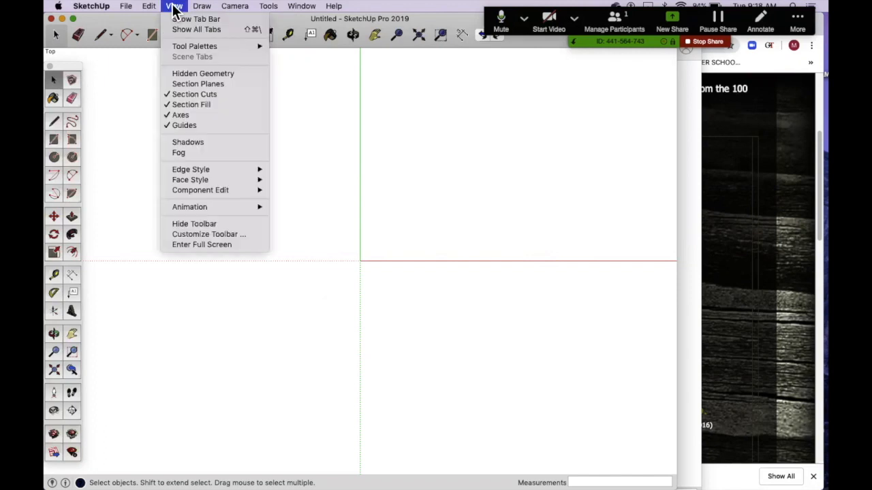
pyautogui.click(175, 115)
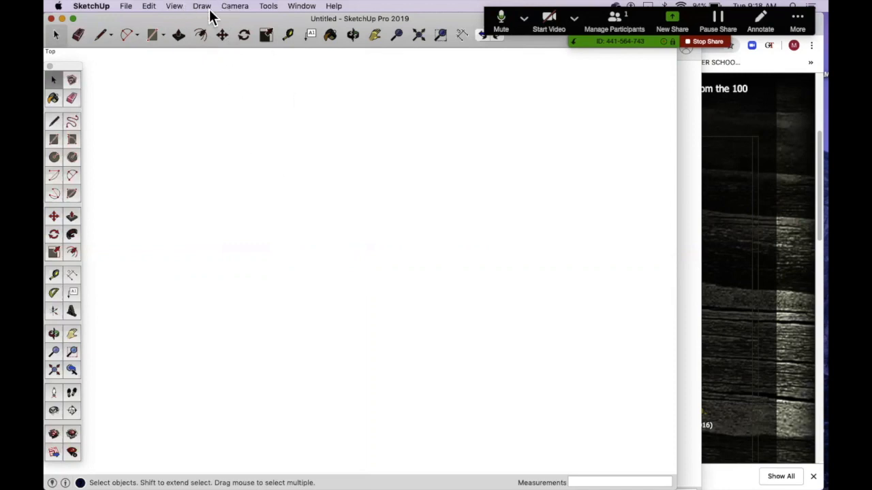
pyautogui.click(176, 6)
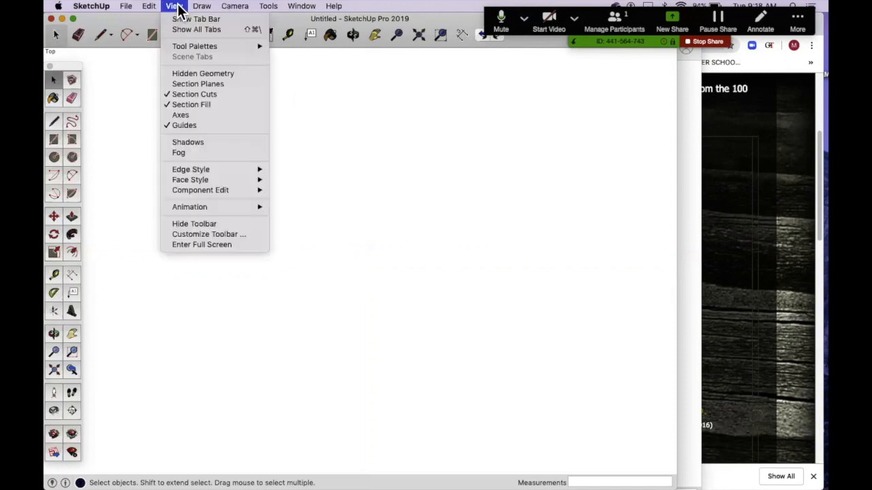
pyautogui.click(191, 116)
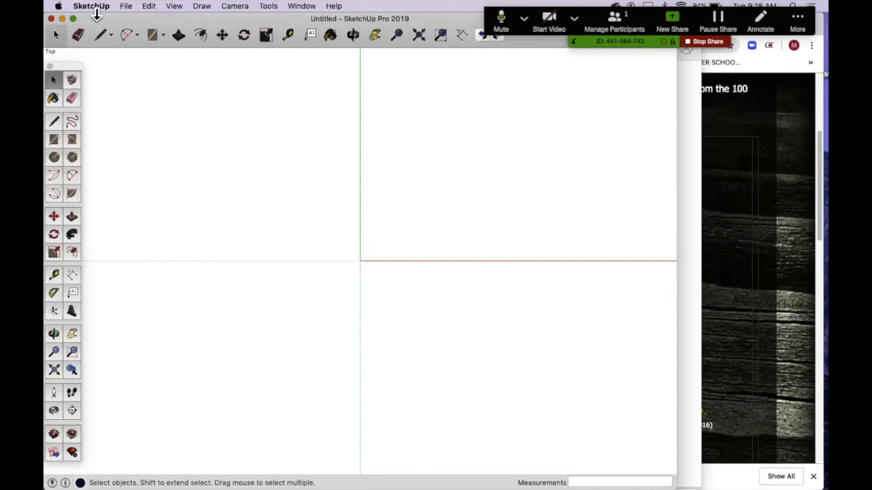
# Step: Close the Untitled model and move the meeting controls clear of the template window's title bar
pyautogui.click(51, 19)
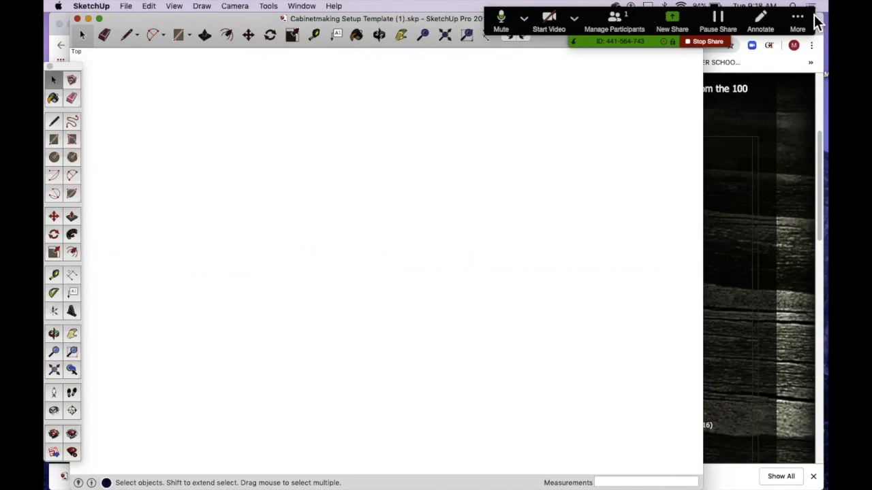
pyautogui.moveTo(810, 17); pyautogui.dragTo(820, 385)
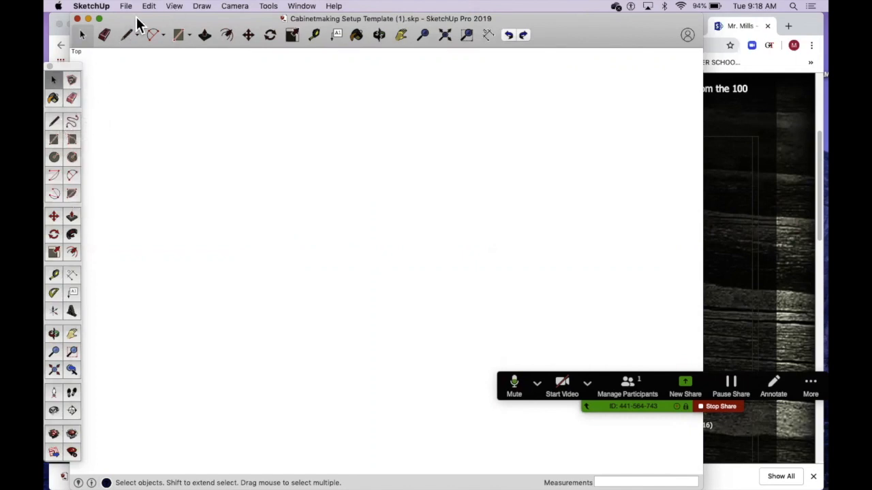
# Step: Check the available tool palettes and whether the Large Tool Set is enabled
pyautogui.click(170, 6)
pyautogui.moveTo(193, 10)
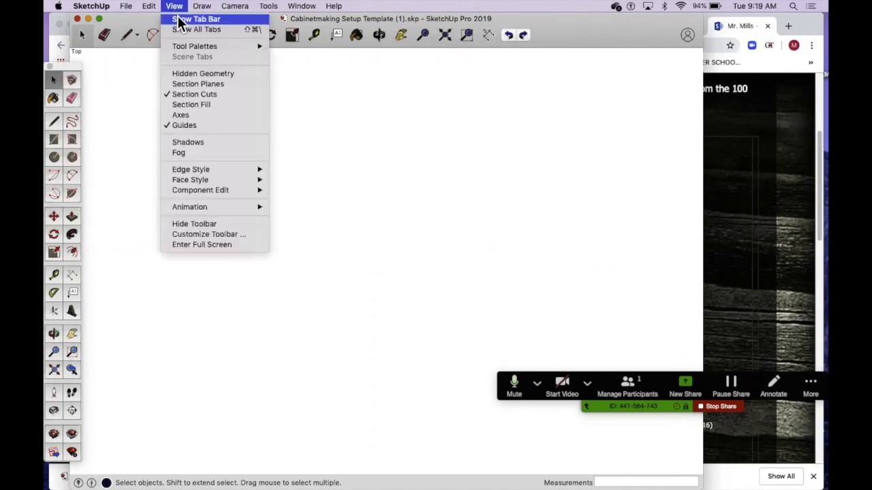
pyautogui.moveTo(180, 46)
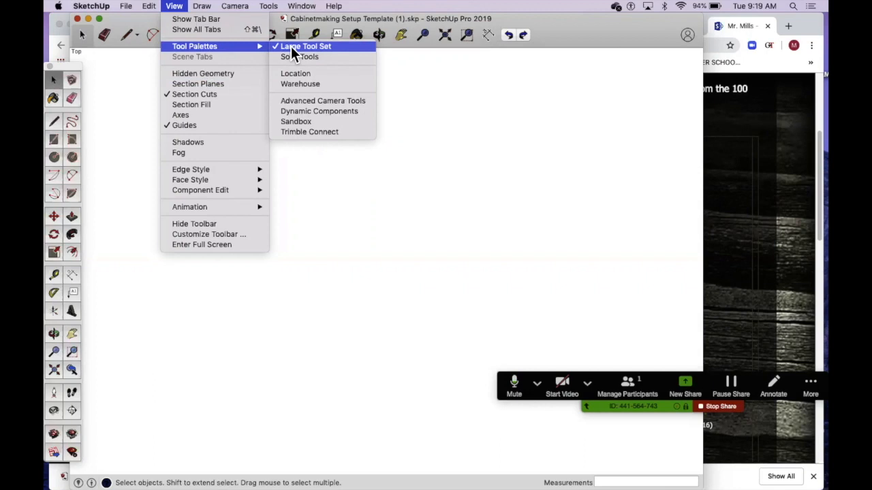
pyautogui.click(290, 46)
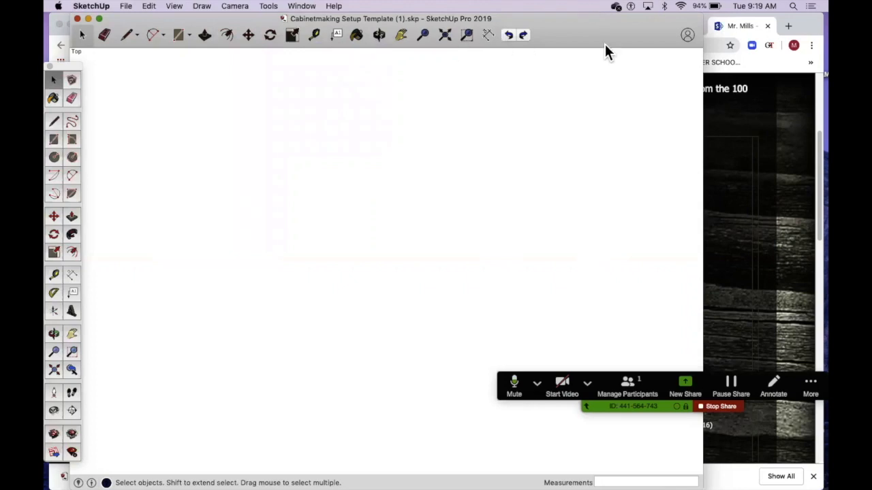
# Step: Customize the toolbar by removing the Undo/Redo, Dimension and Zoom Window tools
pyautogui.rightClick(568, 31)
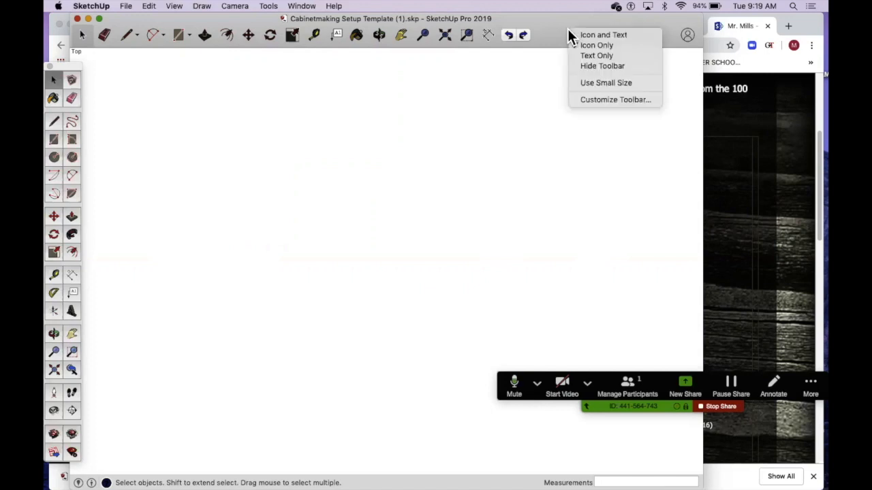
pyautogui.click(599, 99)
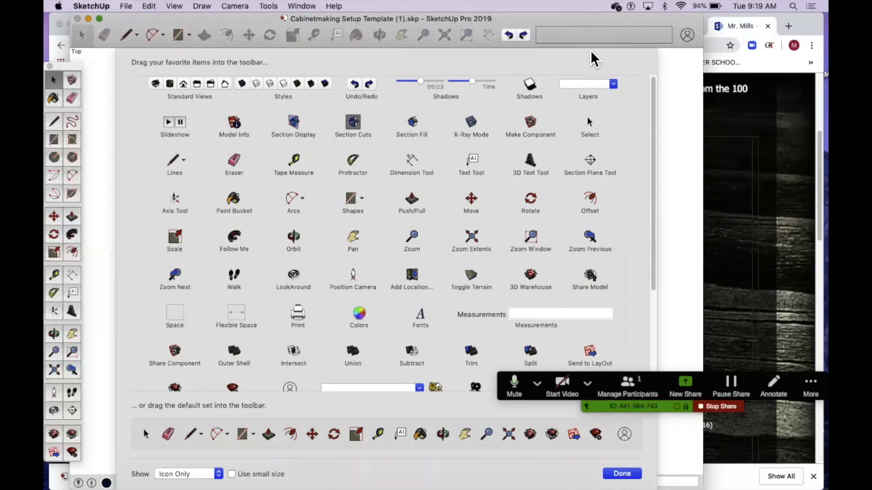
pyautogui.moveTo(517, 37); pyautogui.dragTo(497, 68)
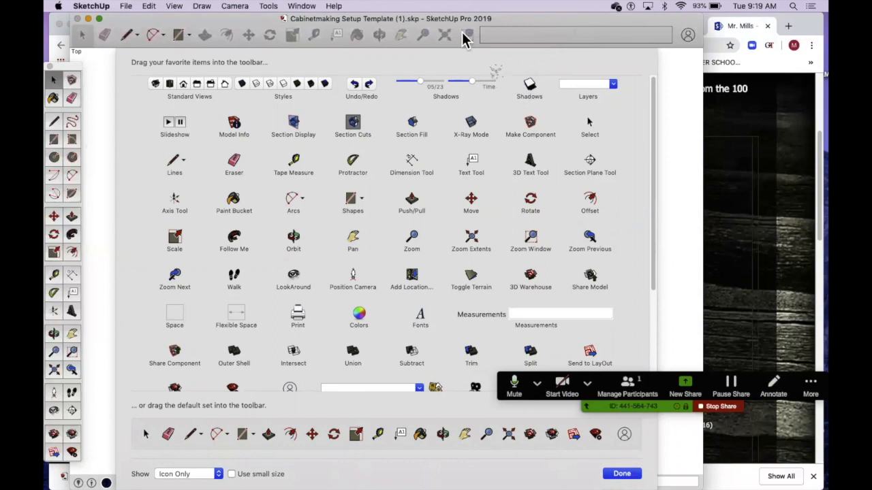
pyautogui.moveTo(465, 33); pyautogui.dragTo(467, 107)
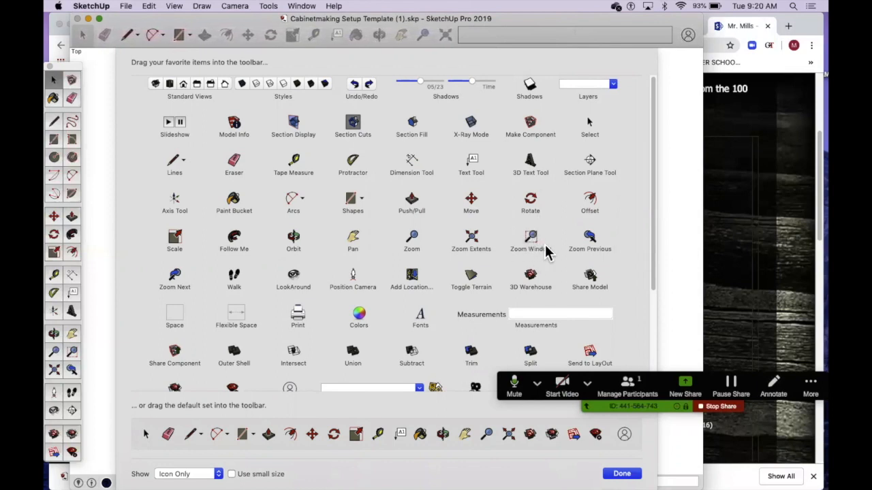
# Step: Add the Zoom Window, Dimension and Undo/Redo tools to the end of the toolbar and finish customizing it
pyautogui.moveTo(530, 239); pyautogui.dragTo(469, 29)
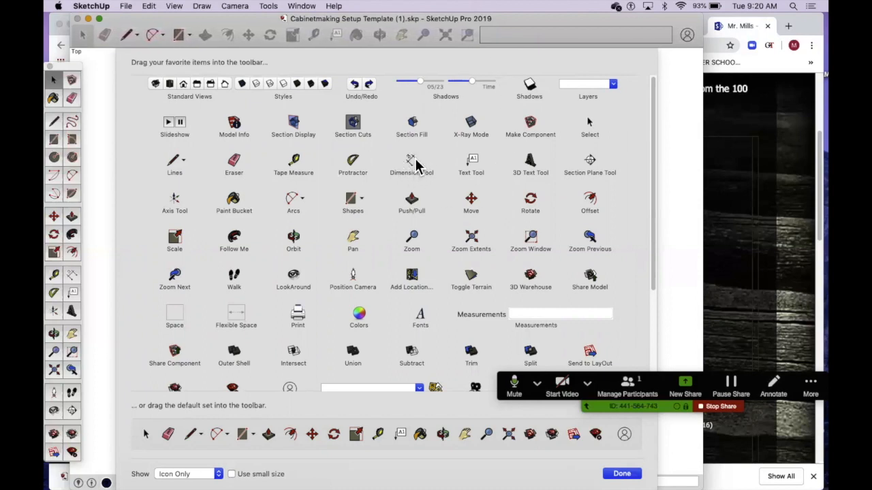
pyautogui.moveTo(411, 166); pyautogui.dragTo(488, 40)
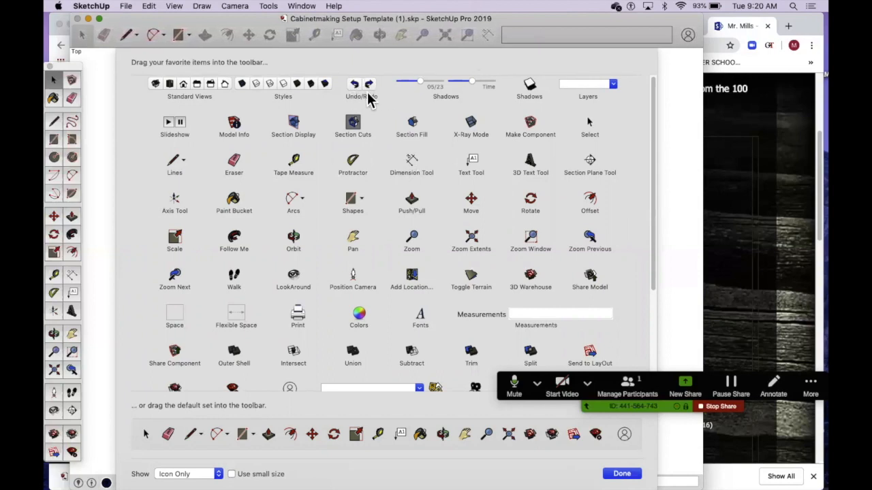
pyautogui.moveTo(364, 86); pyautogui.dragTo(531, 39)
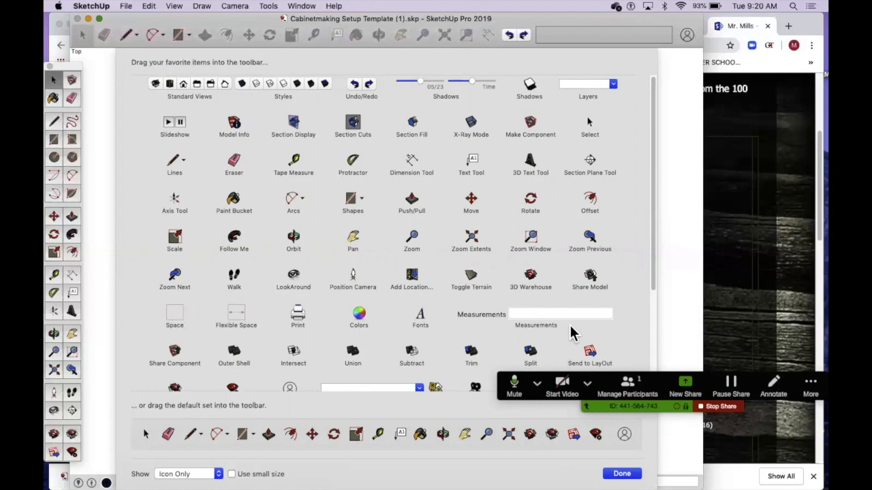
pyautogui.click(622, 474)
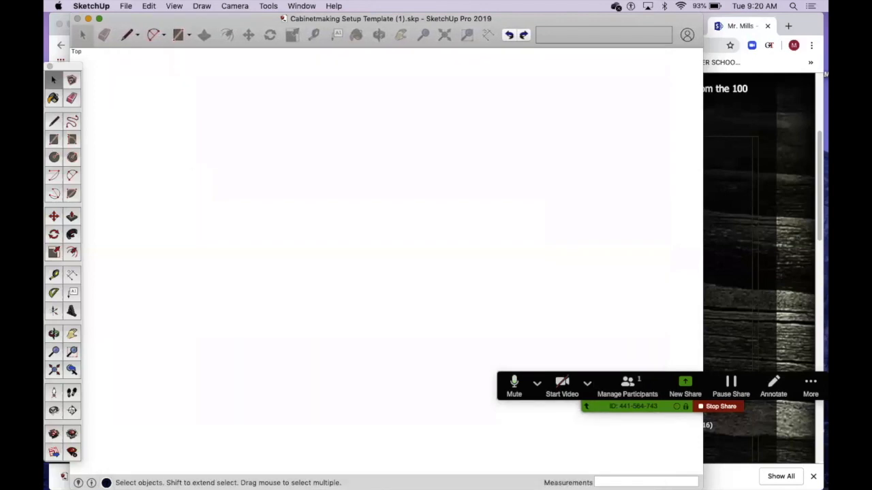
# Step: Move the meeting controls off the drawing area and widen the Cabinetmaking Setup Template window
pyautogui.moveTo(815, 385); pyautogui.dragTo(814, 12)
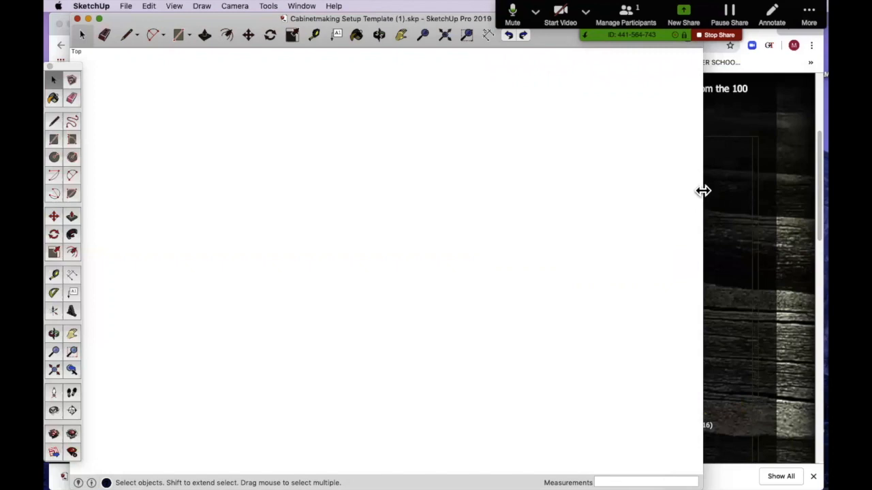
pyautogui.moveTo(702, 190); pyautogui.dragTo(815, 192)
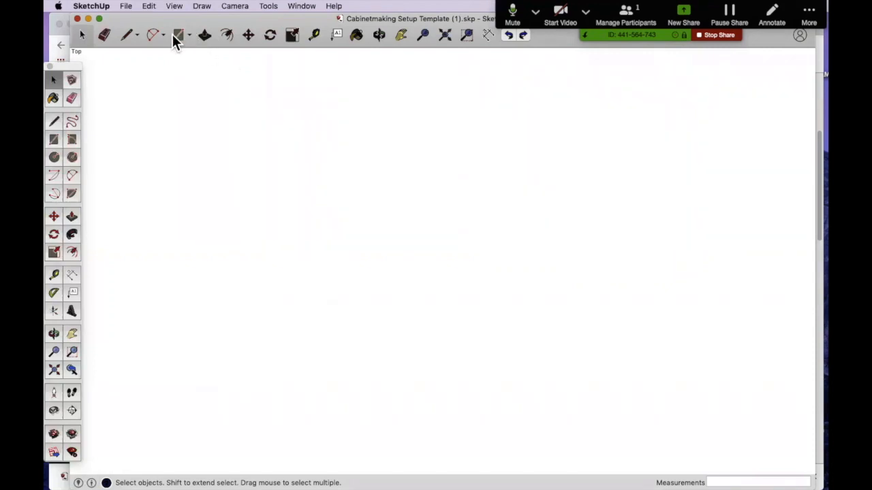
pyautogui.click(189, 36)
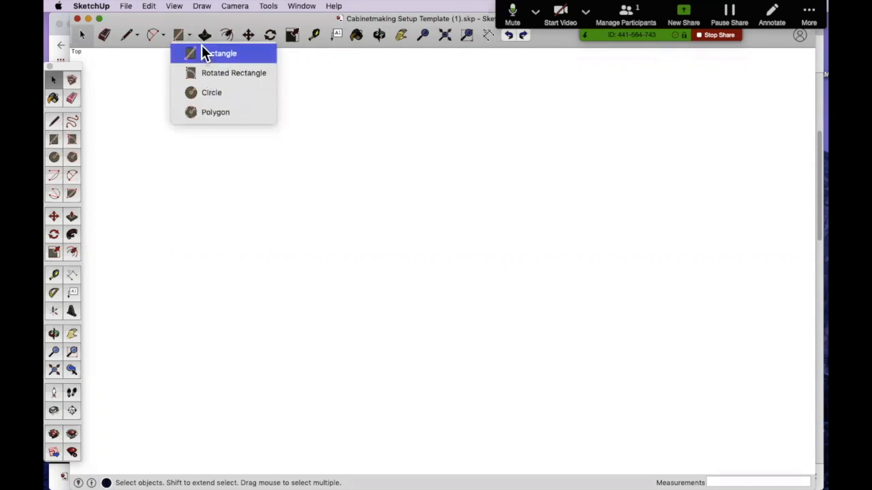
pyautogui.click(204, 53)
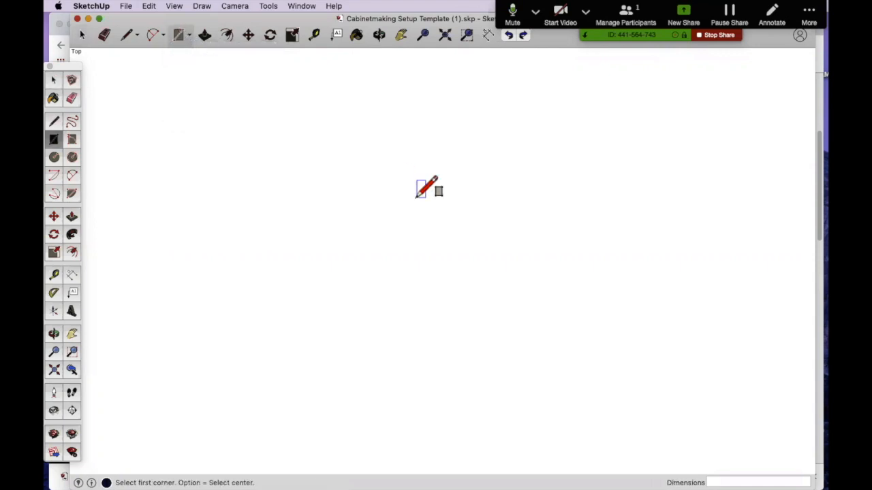
pyautogui.click(370, 137)
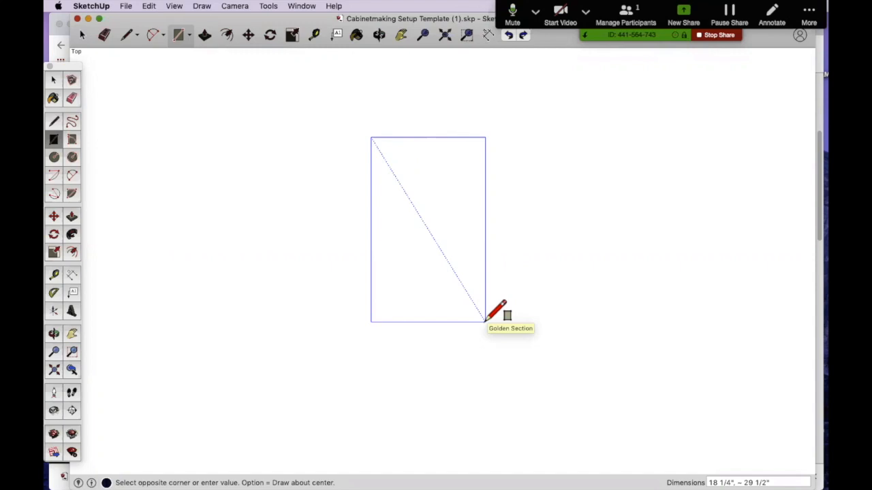
pyautogui.press('Escape')
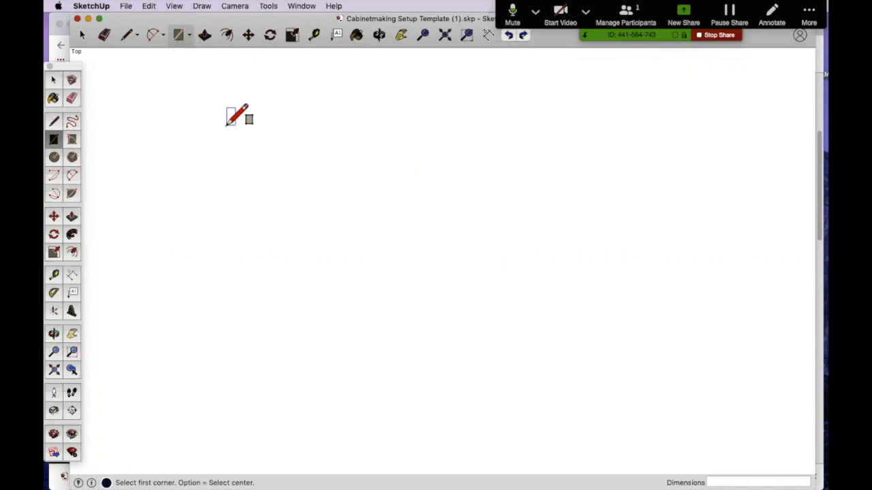
# Step: Draw a horizontal line 20 inches long along the red axis in the upper part of the drawing area
pyautogui.click(128, 35)
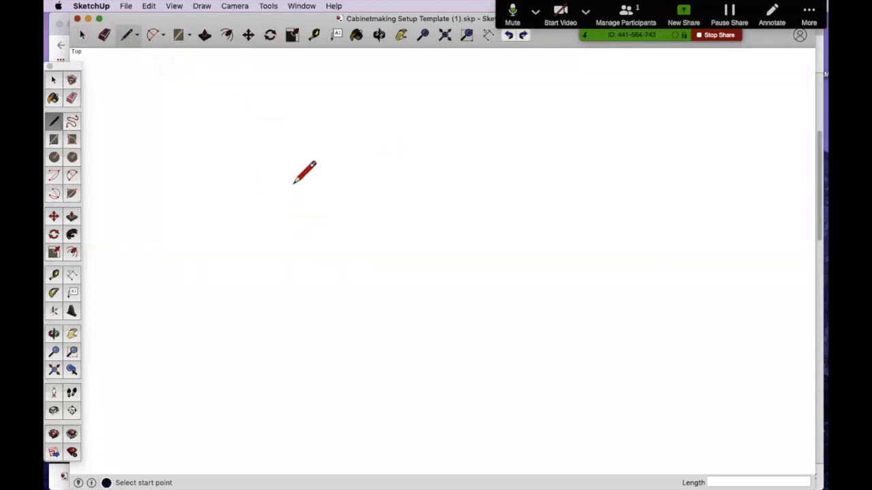
pyautogui.click(227, 150)
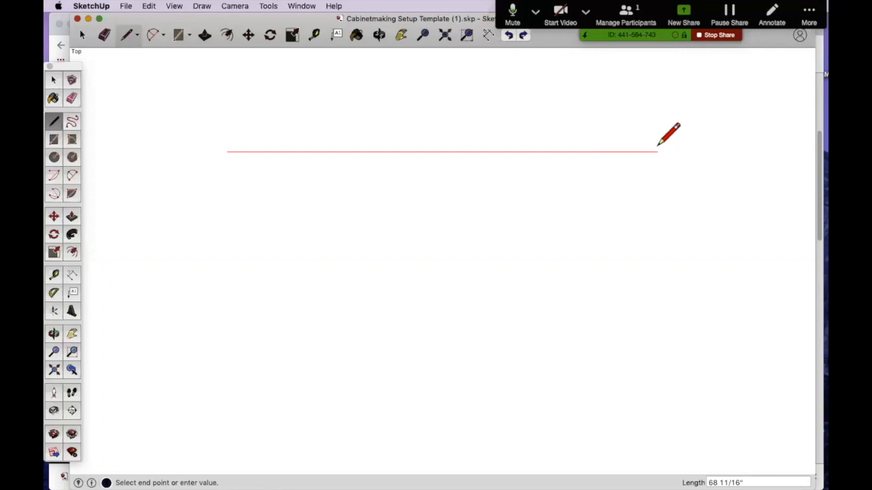
pyautogui.write('20')
pyautogui.press('Return')
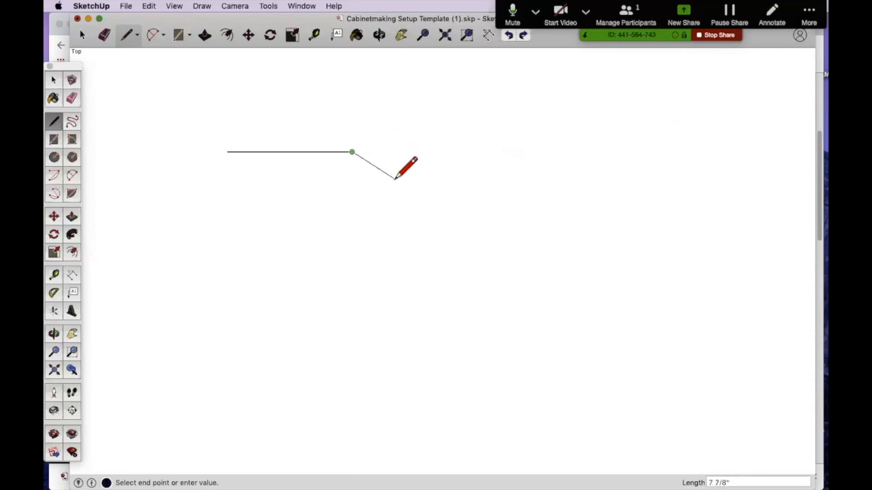
# Step: Zoom out from the horizontal line and fit it back into the view with Zoom Extents
pyautogui.click(423, 35)
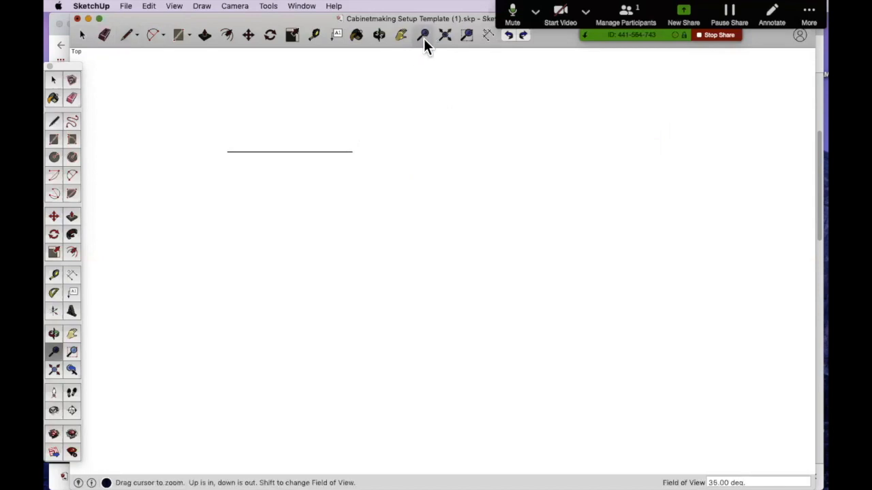
pyautogui.moveTo(345, 143); pyautogui.dragTo(307, 292)
pyautogui.moveTo(302, 98); pyautogui.dragTo(314, 310)
pyautogui.moveTo(301, 176); pyautogui.dragTo(318, 336)
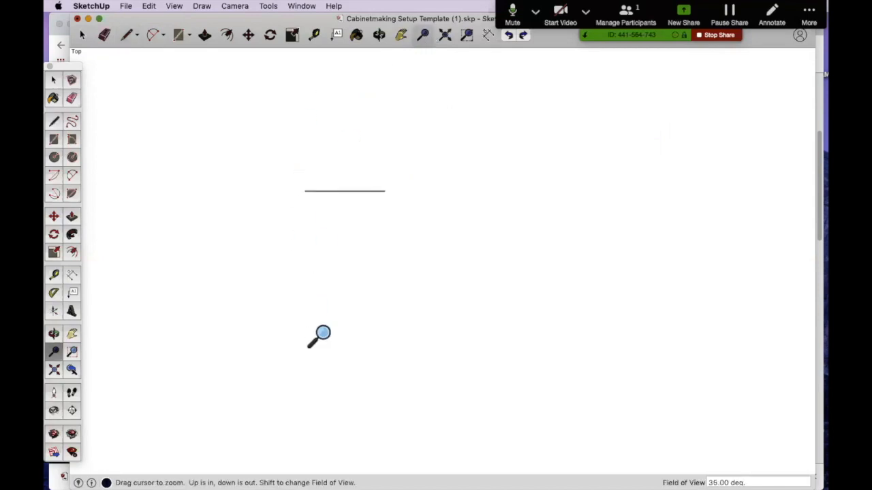
pyautogui.moveTo(325, 179)
pyautogui.mouseDown()
pyautogui.moveTo(317, 278)
pyautogui.moveTo(325, 329)
pyautogui.mouseUp()
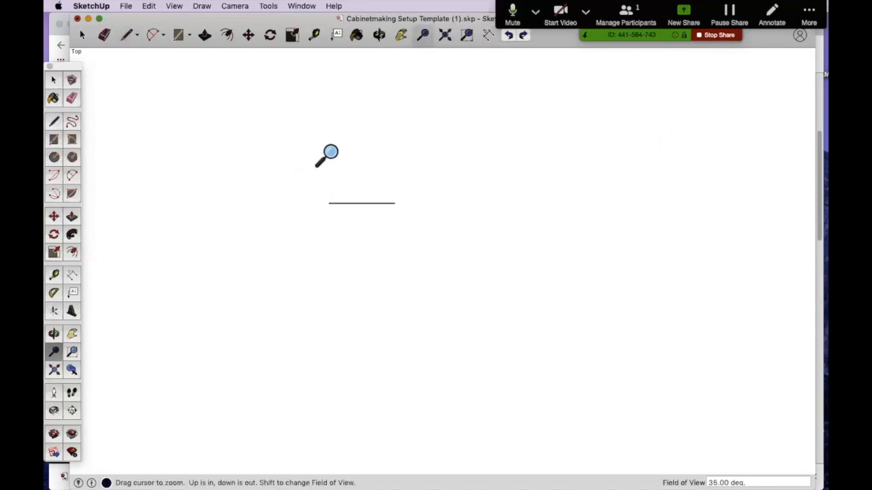
pyautogui.moveTo(329, 154); pyautogui.dragTo(341, 263)
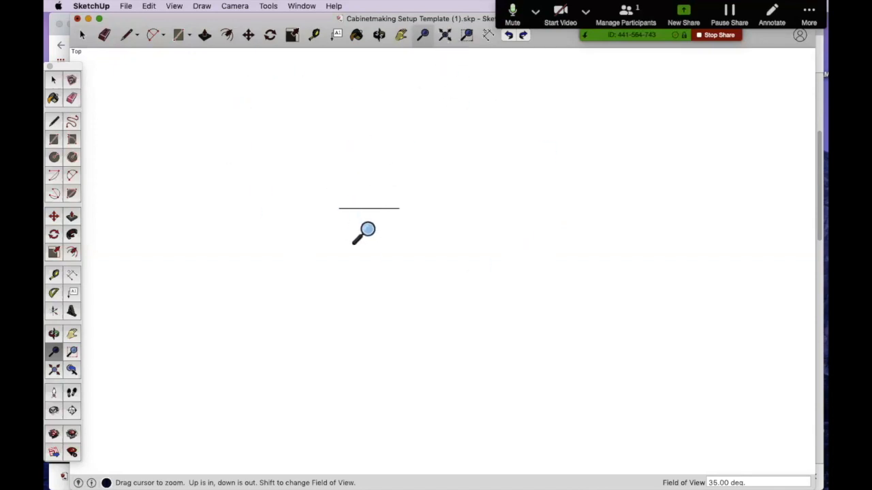
pyautogui.click(446, 36)
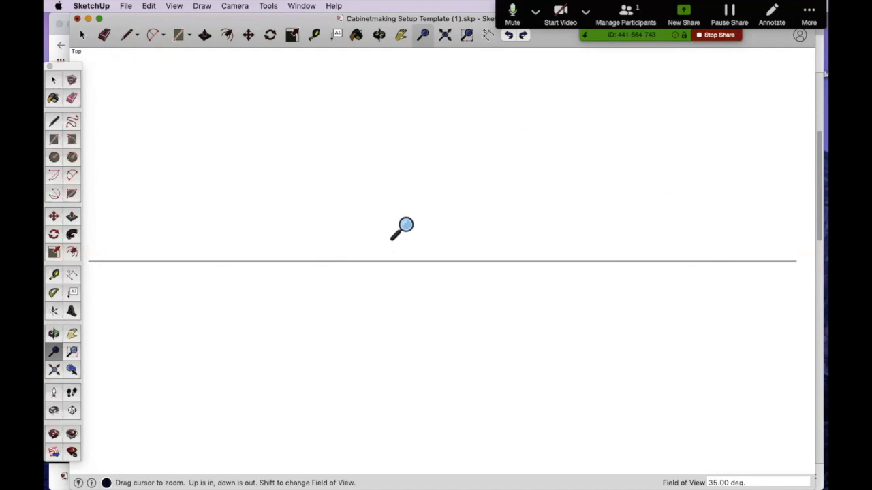
# Step: Draw a 30-inch line down along the green axis from the right end of the horizontal line
pyautogui.click(124, 32)
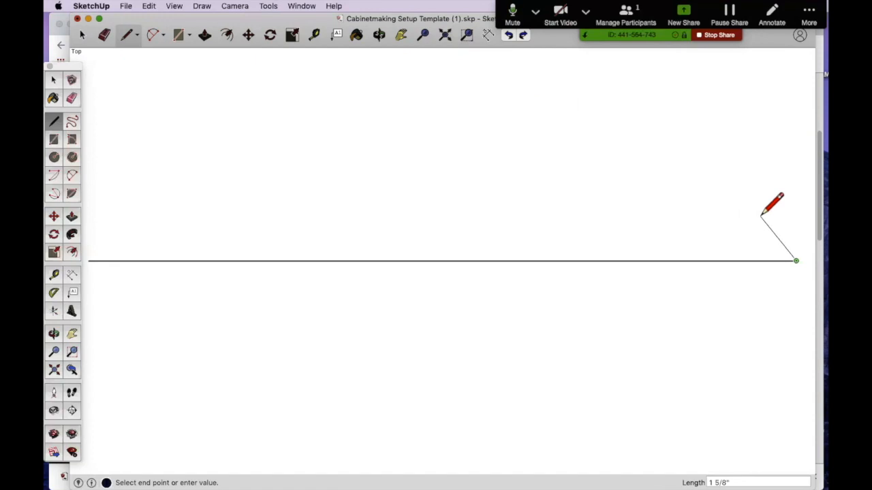
pyautogui.press('Escape')
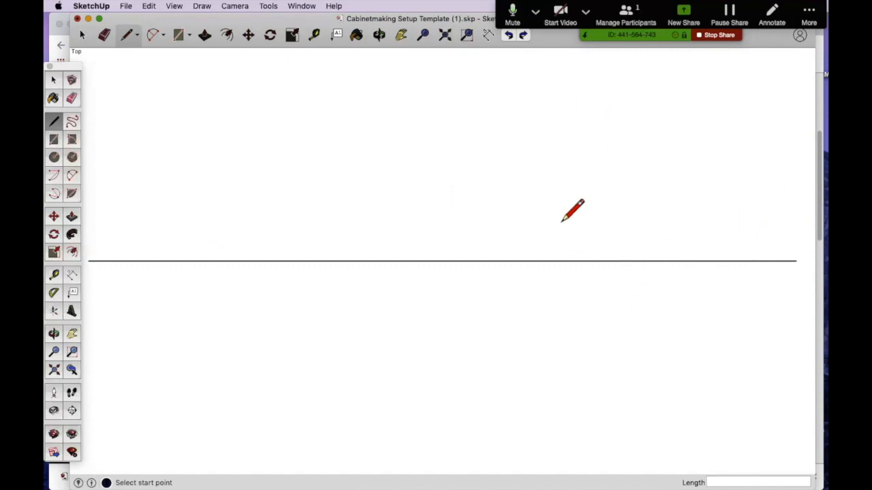
pyautogui.click(796, 260)
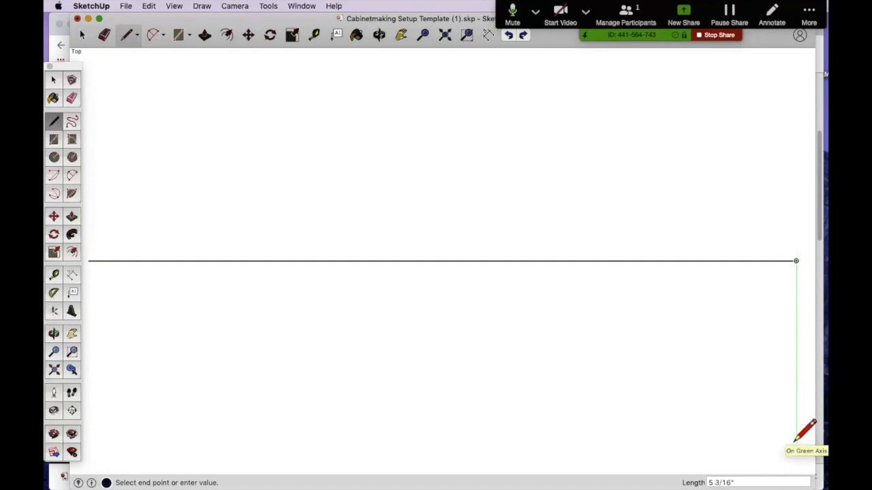
pyautogui.write('30')
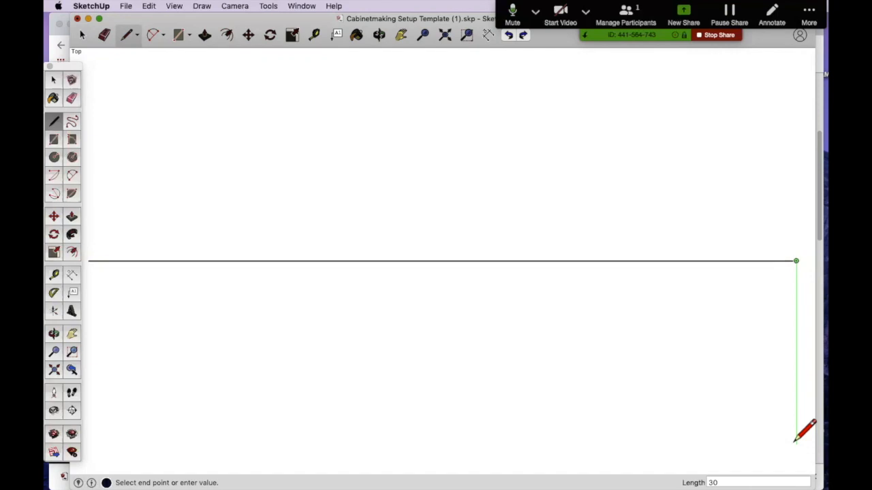
pyautogui.press('Return')
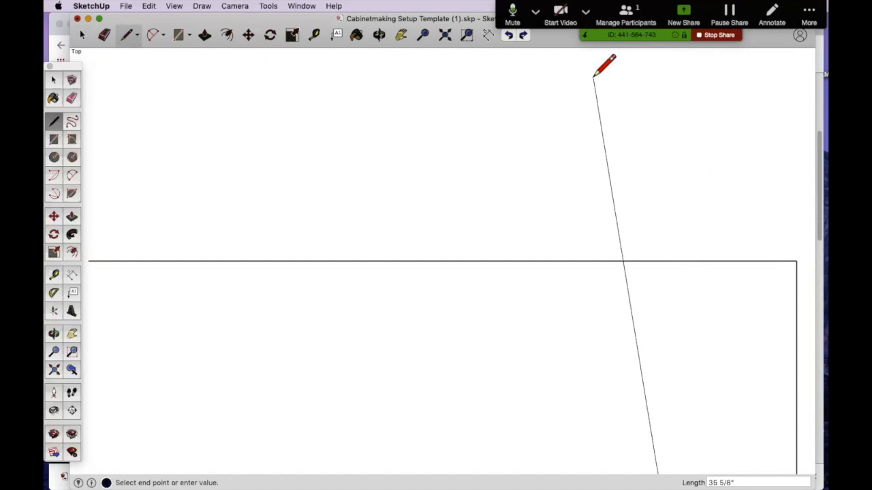
# Step: Close the rectangle with a 20-inch bottom edge and a left edge running up to the free end of the horizontal line
pyautogui.click(448, 31)
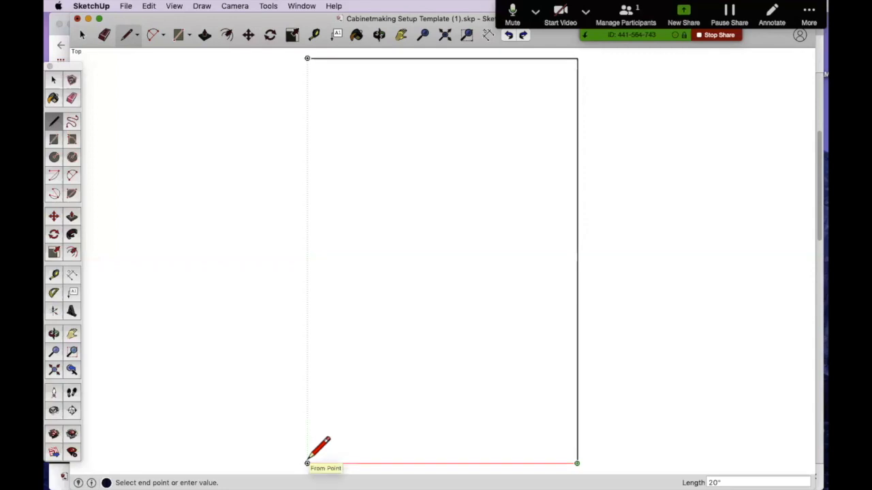
pyautogui.click(307, 463)
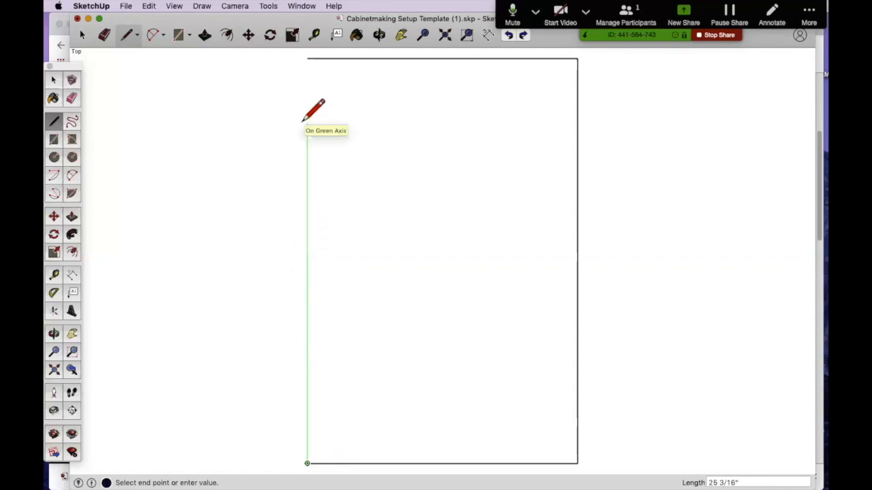
pyautogui.click(307, 58)
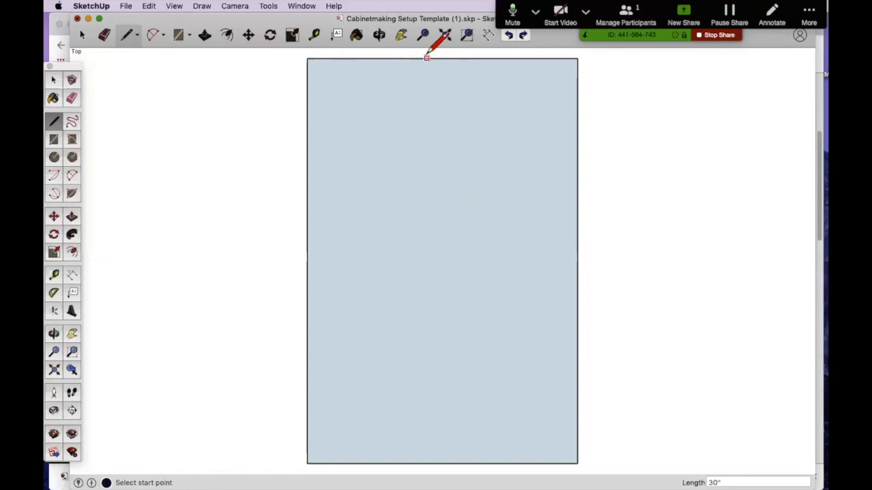
# Step: Start the Paint Bucket, move its materials window to the rectangle's right side and display the Wood material collection
pyautogui.click(360, 38)
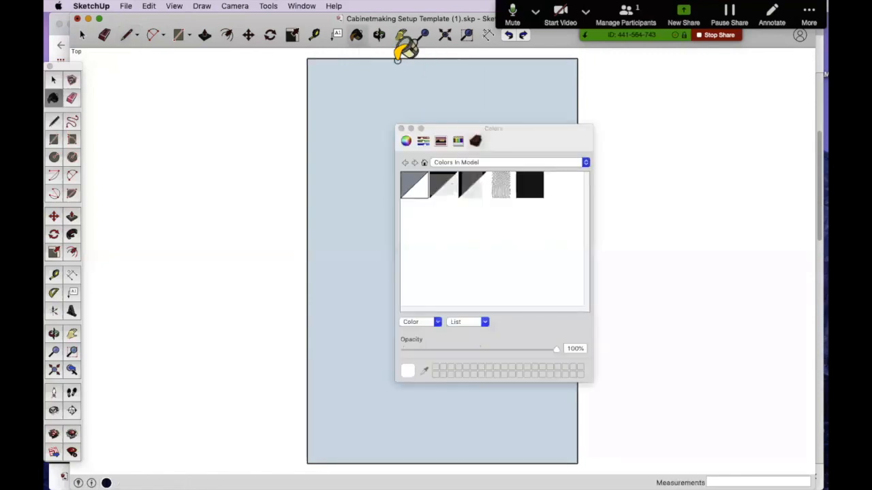
pyautogui.moveTo(513, 136)
pyautogui.mouseDown()
pyautogui.moveTo(689, 91)
pyautogui.moveTo(673, 68)
pyautogui.mouseUp()
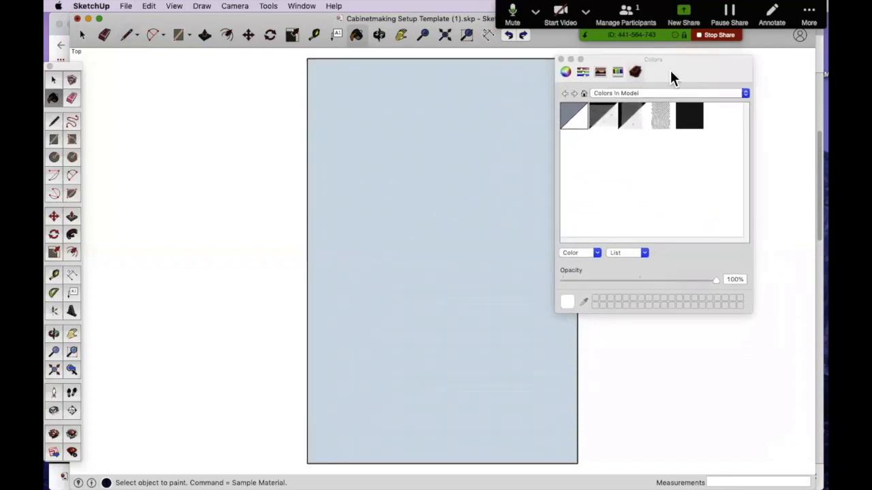
pyautogui.click(567, 74)
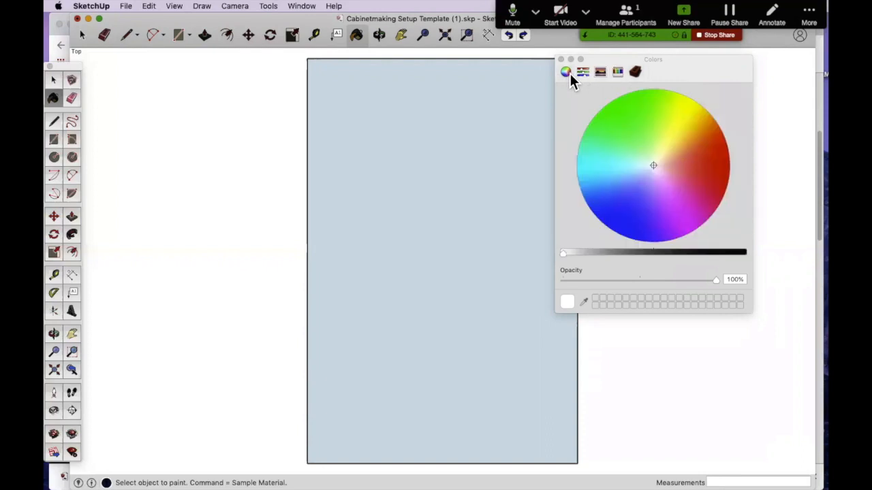
pyautogui.click(634, 72)
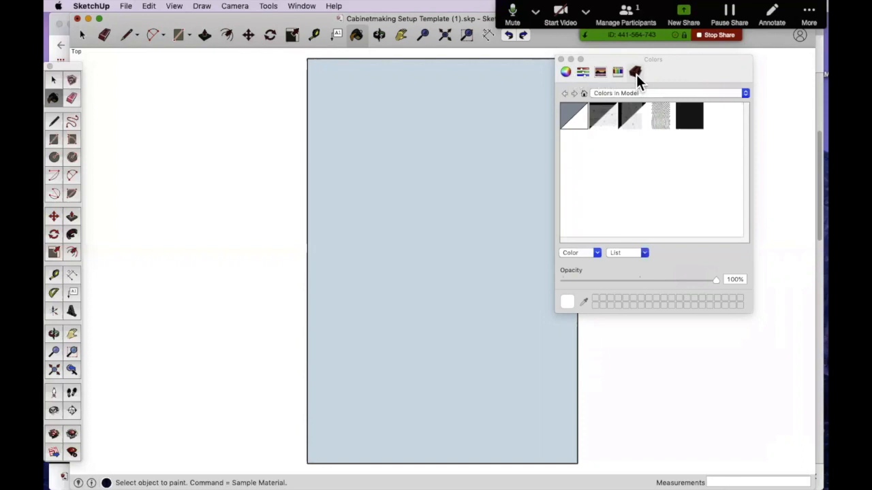
pyautogui.click(743, 93)
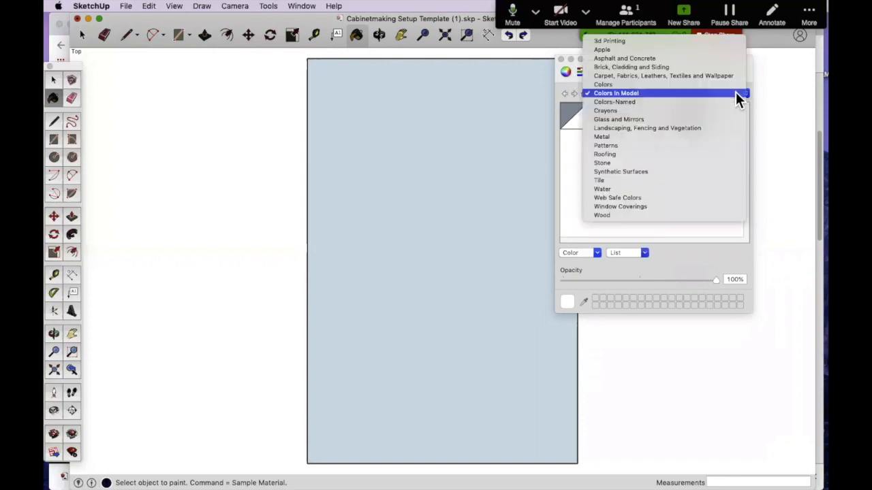
pyautogui.click(641, 215)
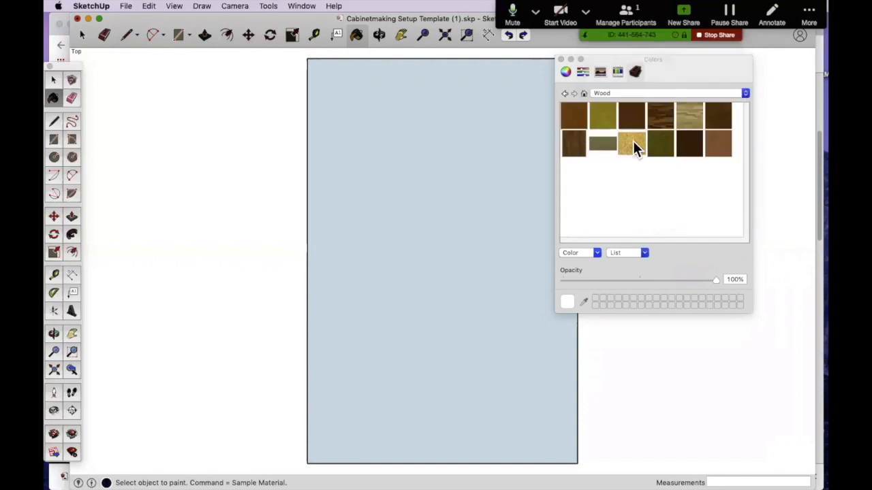
# Step: Paint the rectangle's face with the brown wood-grain material, and repaint it with the light particle-board one
pyautogui.click(562, 136)
pyautogui.click(444, 138)
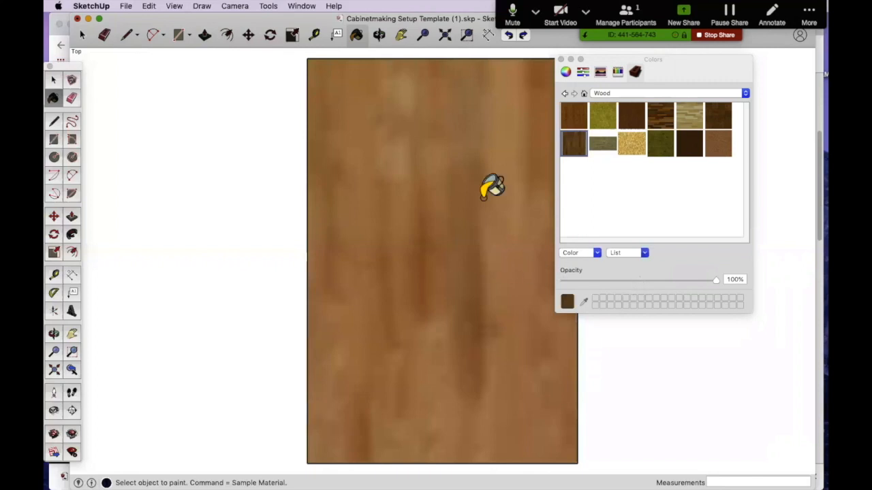
pyautogui.click(630, 145)
pyautogui.click(476, 160)
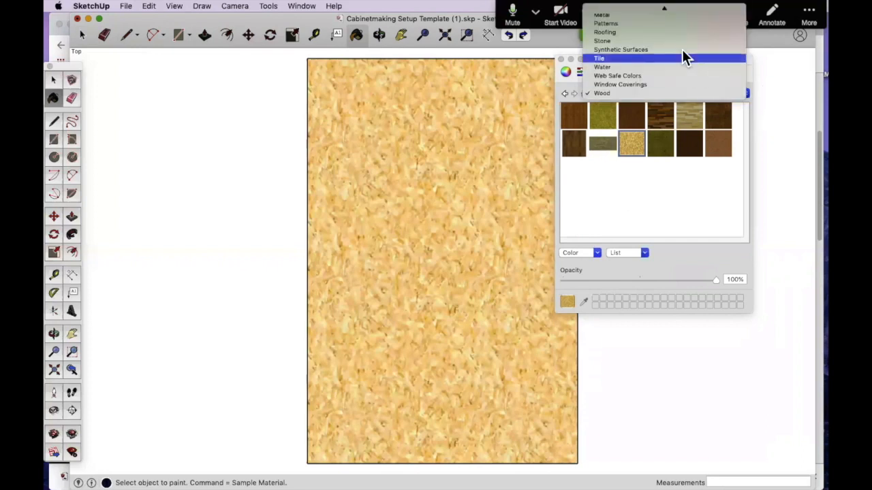
# Step: Repaint the rectangle's face with the Wood Grain up and down material from the Colors In Model collection
pyautogui.moveTo(673, 7)
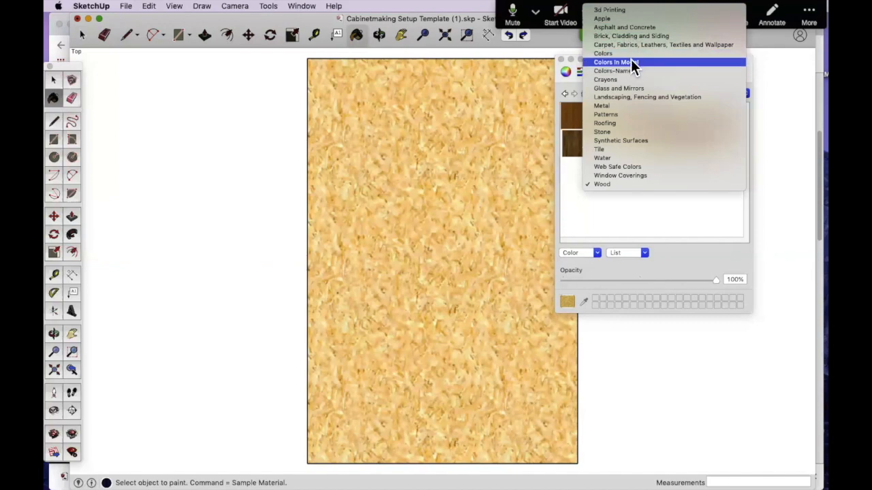
pyautogui.click(629, 62)
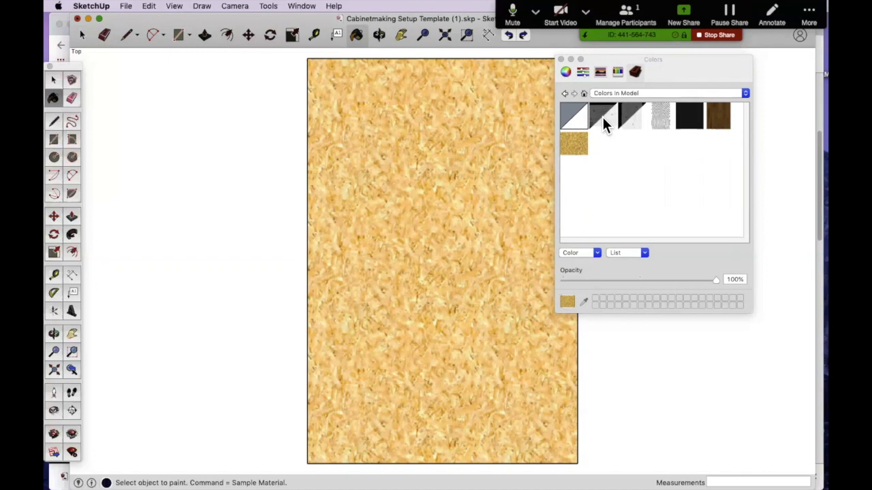
pyautogui.click(621, 114)
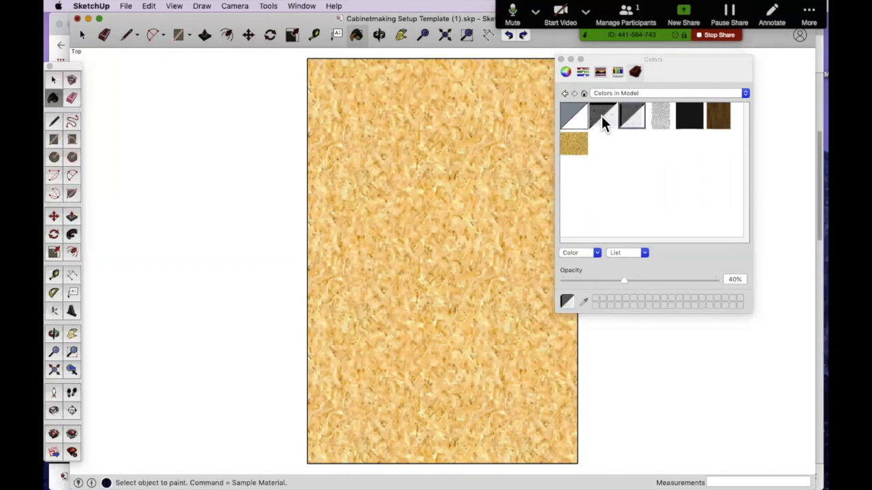
pyautogui.click(459, 170)
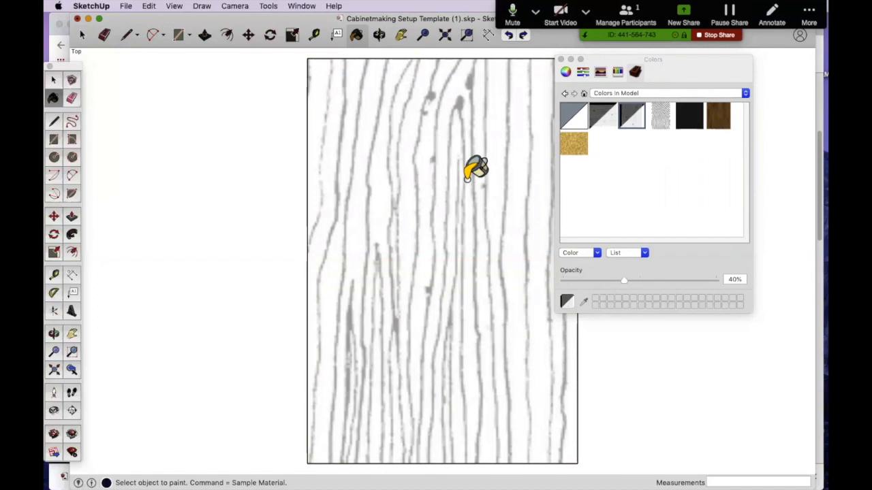
# Step: Set the texture width of the Wood Grain up and down material to 48 inches and close the materials window
pyautogui.doubleClick(627, 113)
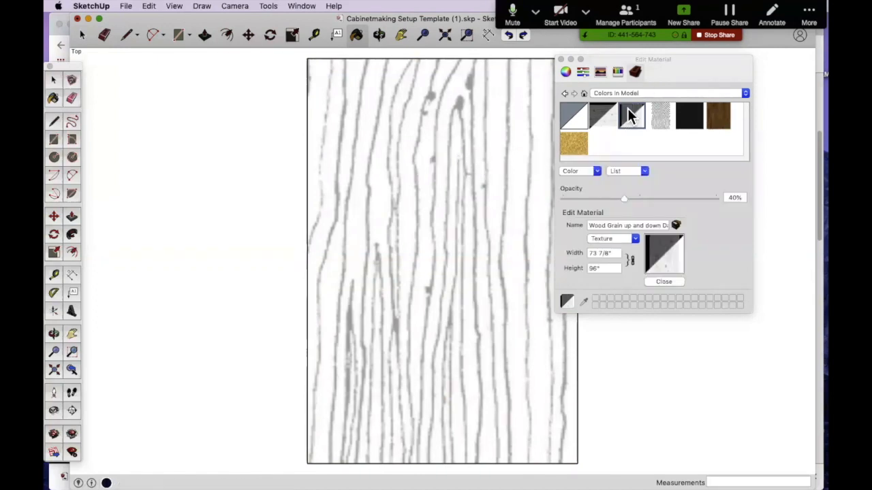
pyautogui.click(613, 252)
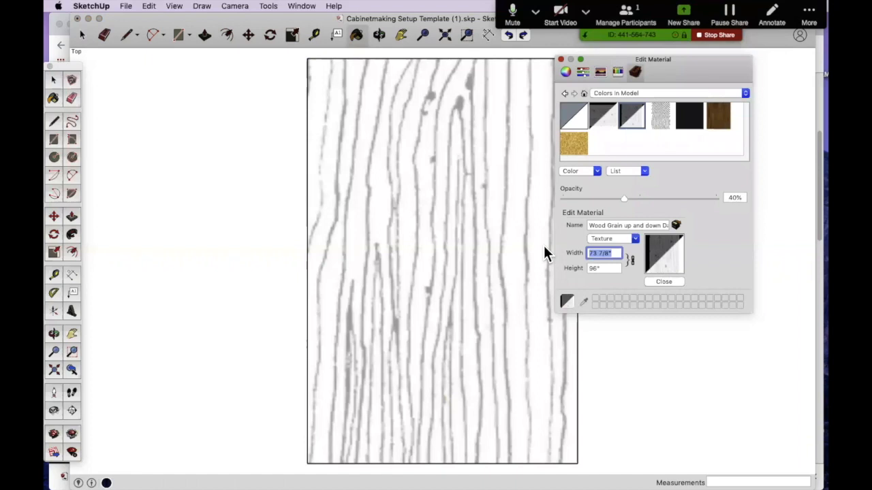
pyautogui.write('5')
pyautogui.write('8')
pyautogui.press('Return')
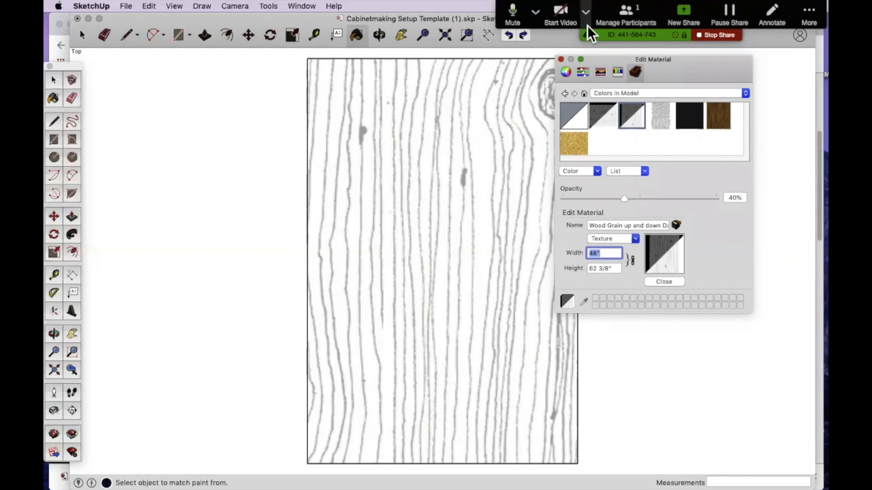
pyautogui.click(560, 60)
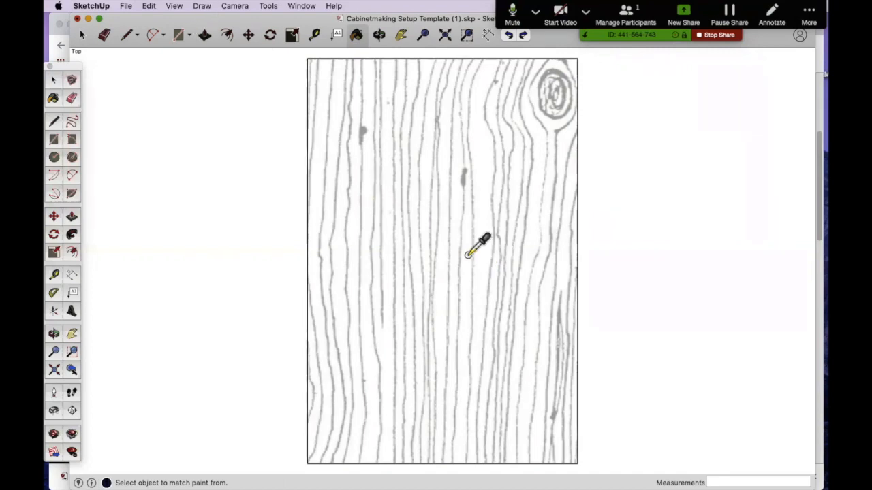
# Step: Undo the texture width change and all the material fills on the rectangle's face
pyautogui.press('super+z')
pyautogui.press('super+z')
pyautogui.press('super+z')
pyautogui.press('super+z')
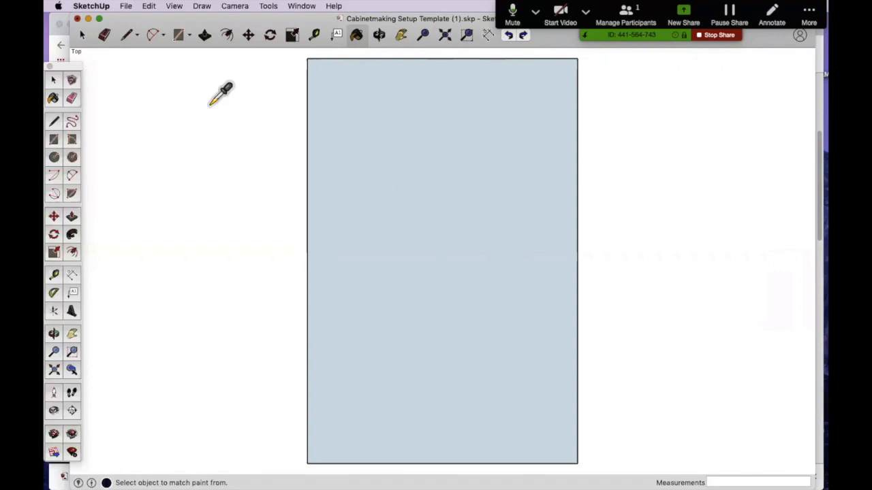
# Step: Delete the rectangle's face and keep only its four edges
pyautogui.click(81, 34)
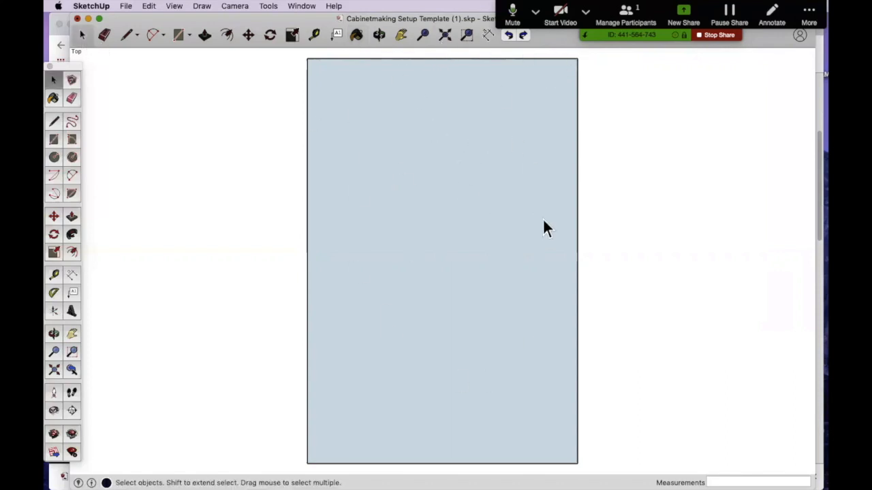
pyautogui.click(492, 187)
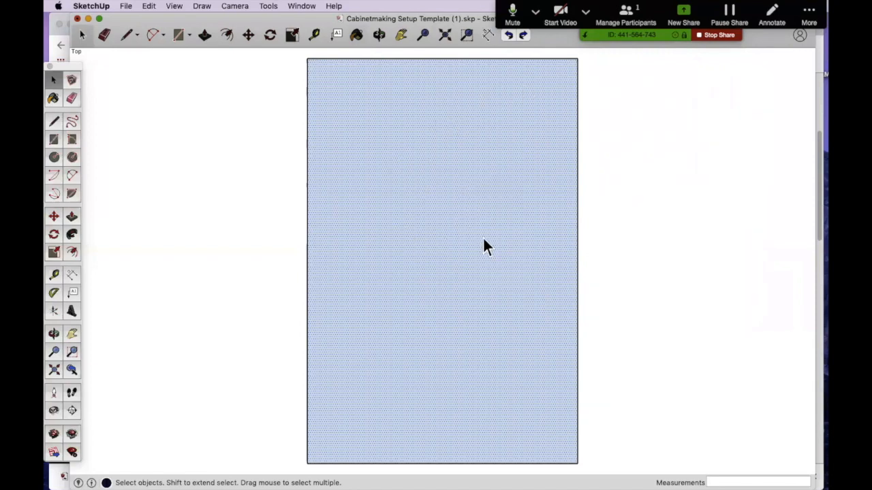
pyautogui.press('Delete')
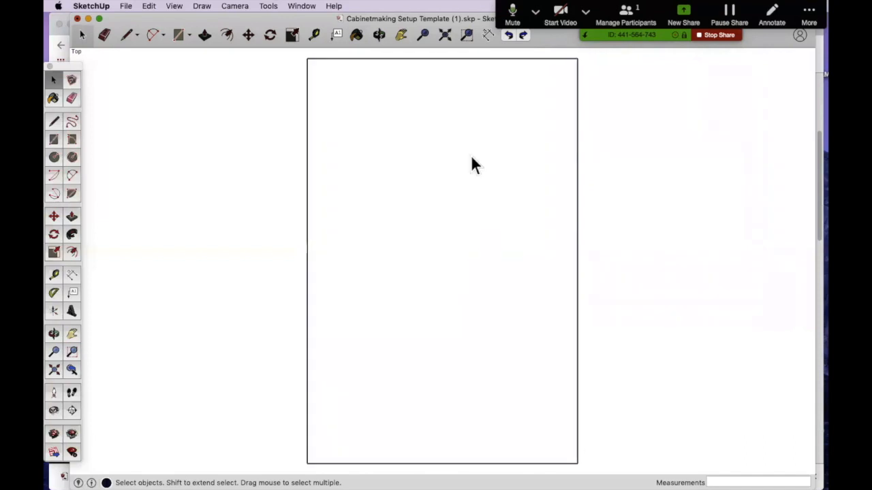
# Step: Try to paint the empty rectangle outline with the Wood Grain Right to Left material, and close its material settings
pyautogui.click(356, 35)
pyautogui.click(603, 115)
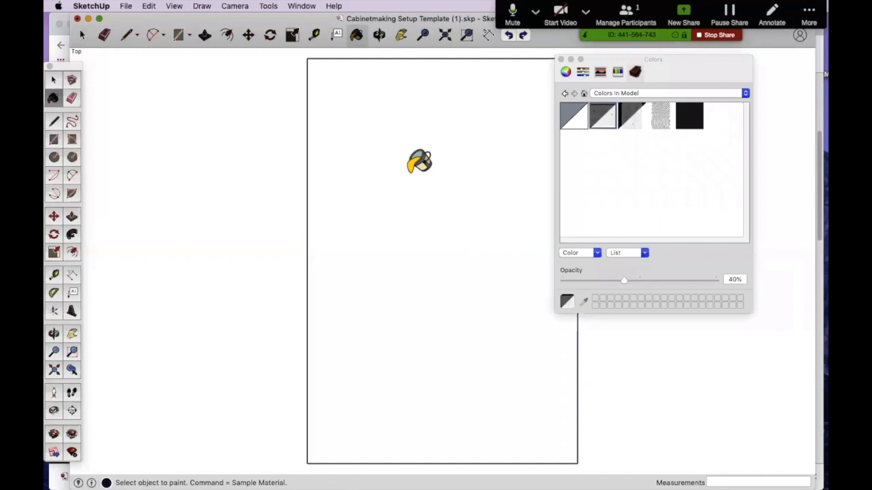
pyautogui.doubleClick(604, 116)
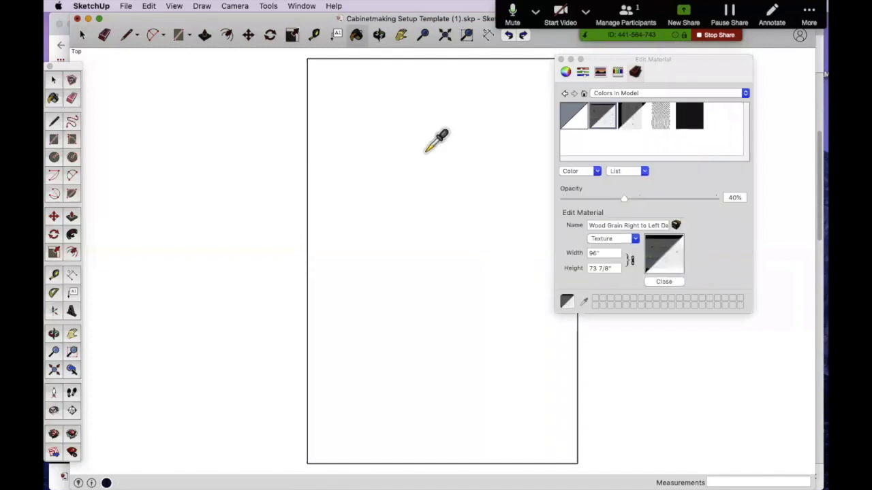
pyautogui.click(561, 60)
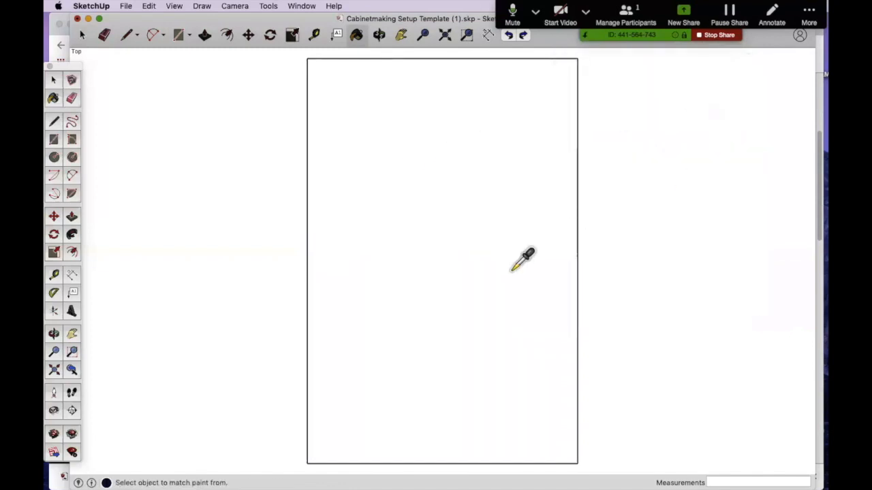
pyautogui.click(81, 32)
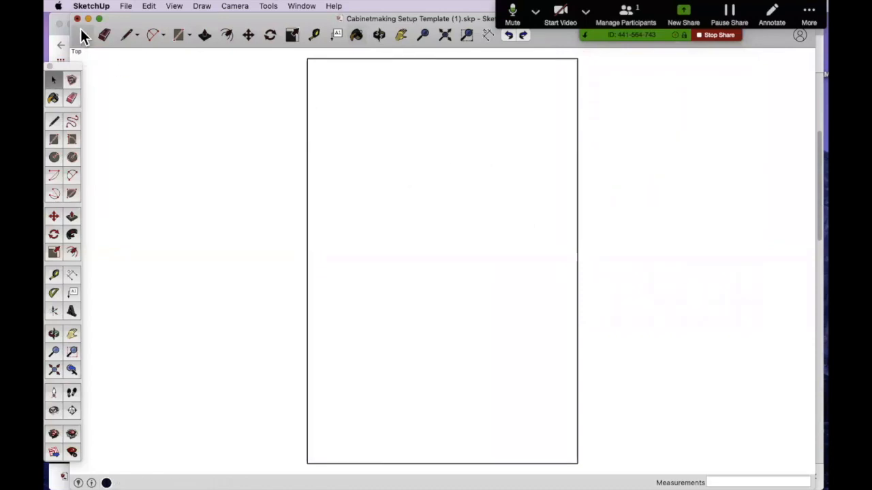
# Step: Restore the rectangle's face by retracing its 20-inch top edge from the left corner to the right corner
pyautogui.click(129, 33)
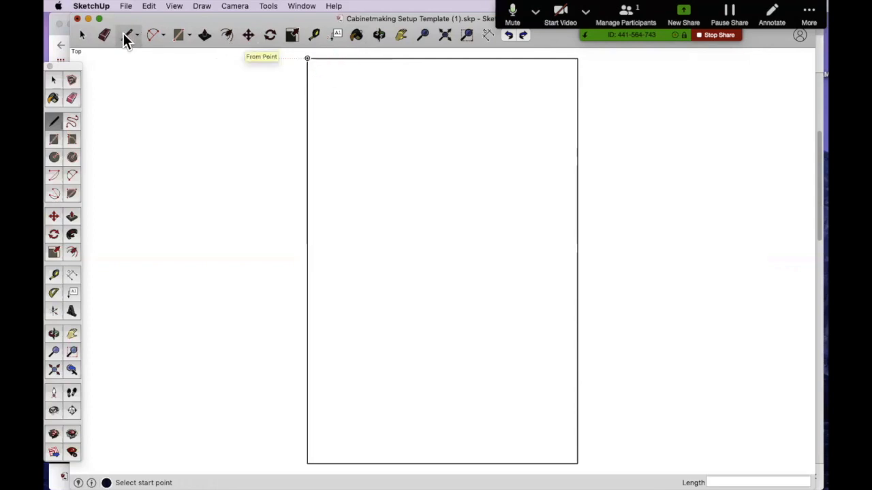
pyautogui.click(308, 57)
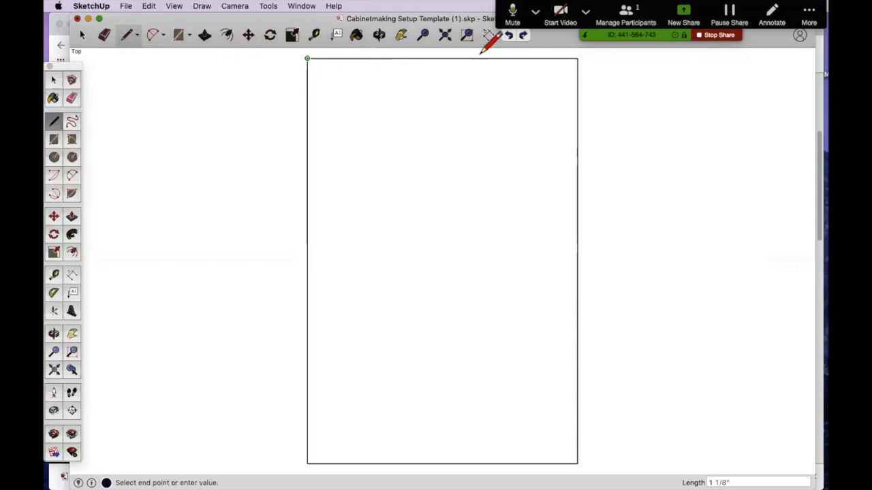
pyautogui.click(583, 56)
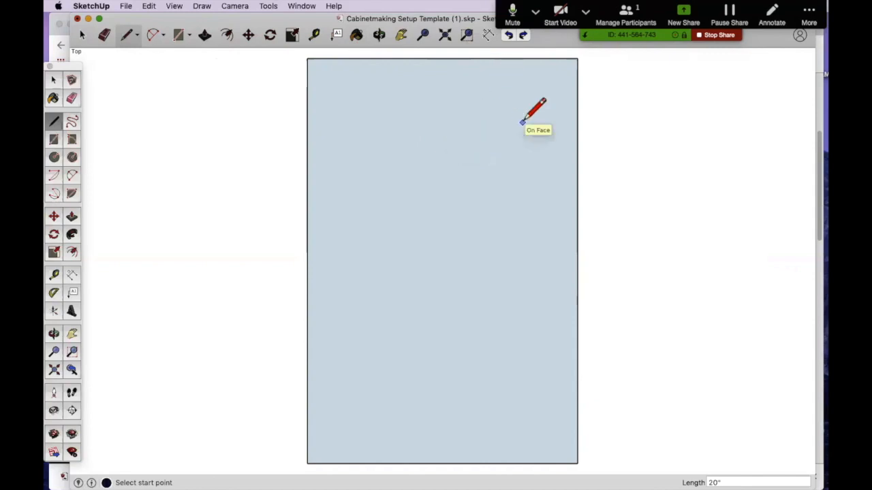
# Step: Dimension the rectangle's right edge from its top corner to its bottom corner, placing the dimension outside the face
pyautogui.click(490, 32)
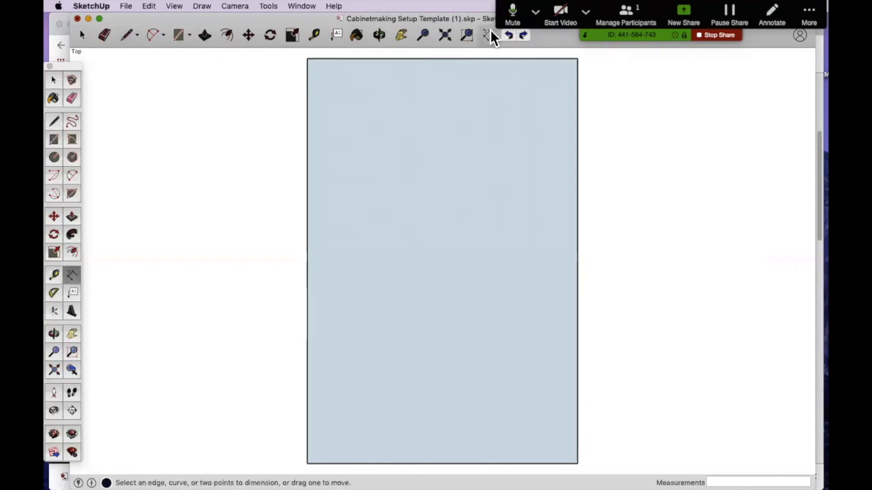
pyautogui.click(578, 57)
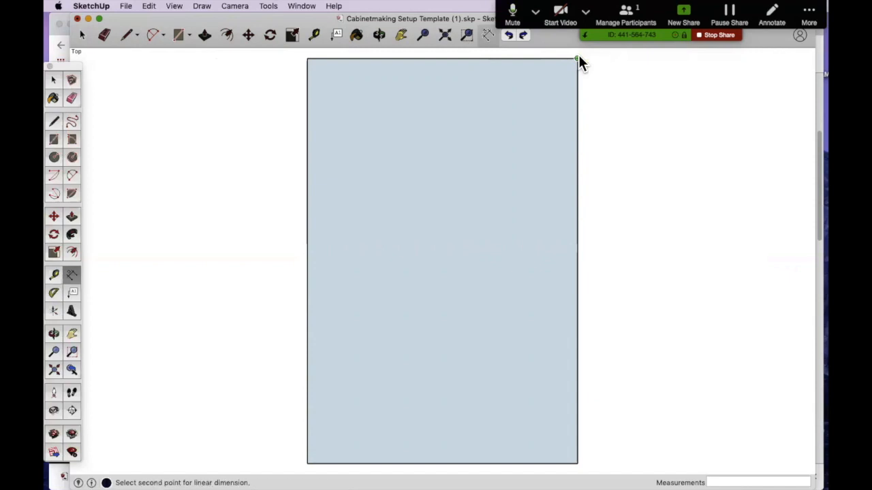
pyautogui.click(577, 465)
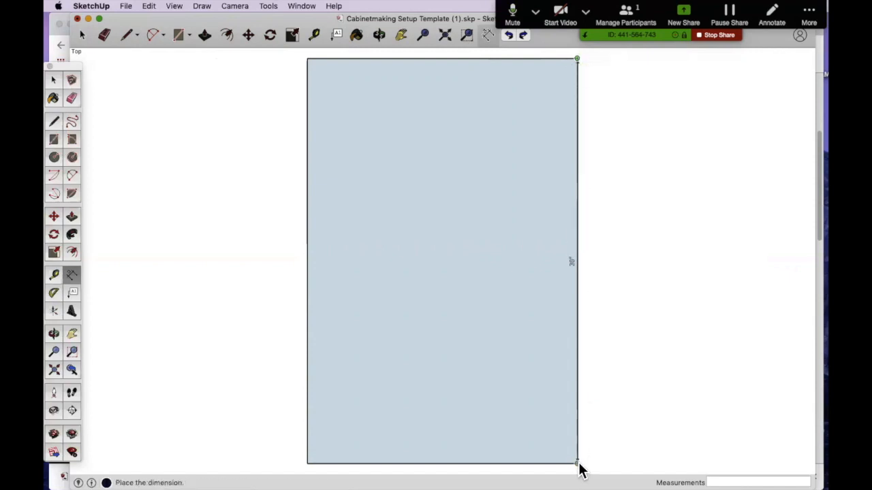
pyautogui.click(628, 442)
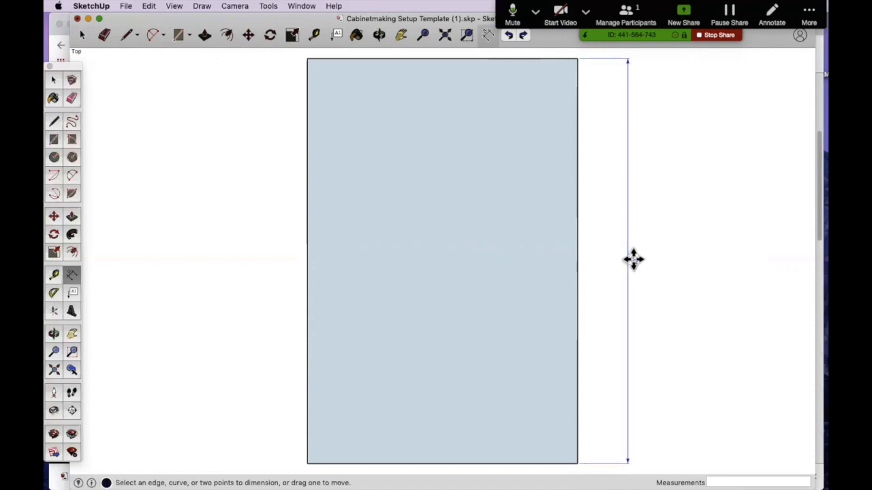
# Step: Dimension the rectangle's bottom edge, placing the dimension inside the face just above that edge
pyautogui.click(533, 469)
pyautogui.click(529, 416)
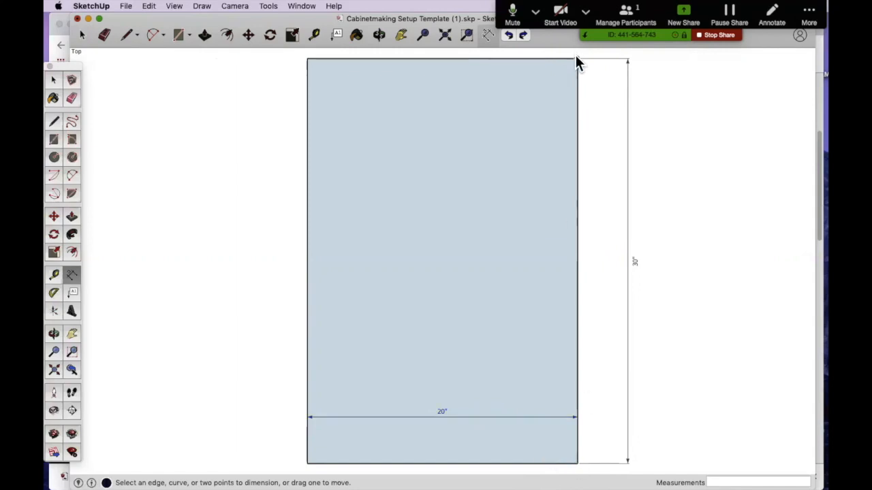
pyautogui.click(577, 463)
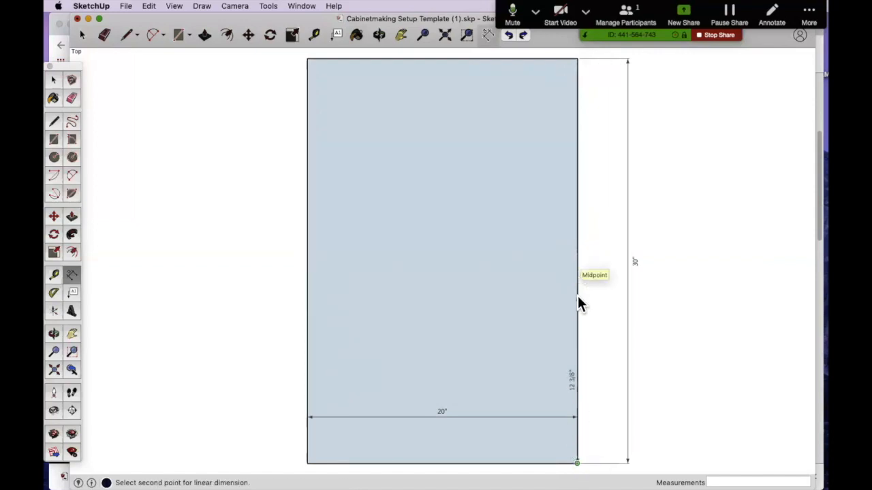
pyautogui.press('Escape')
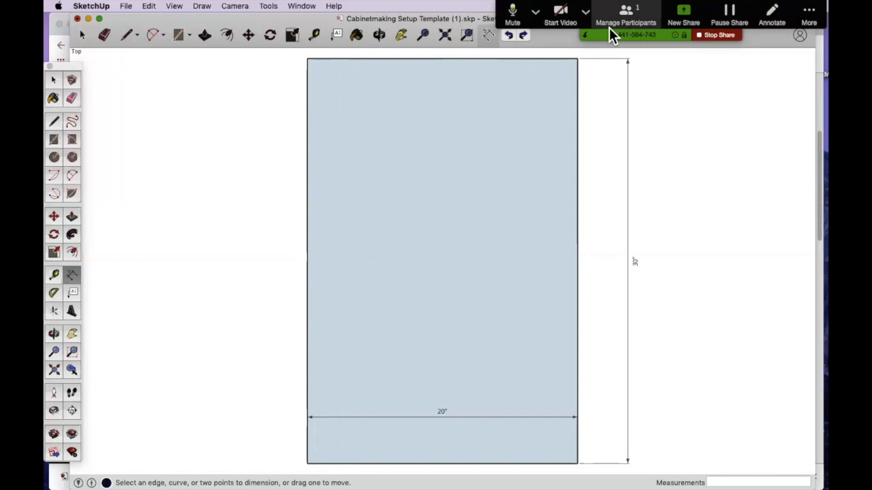
# Step: Draw a vertical line across the rectangle from top edge to bottom edge, 1.5 inches in from its left edge
pyautogui.click(127, 35)
pyautogui.click(307, 58)
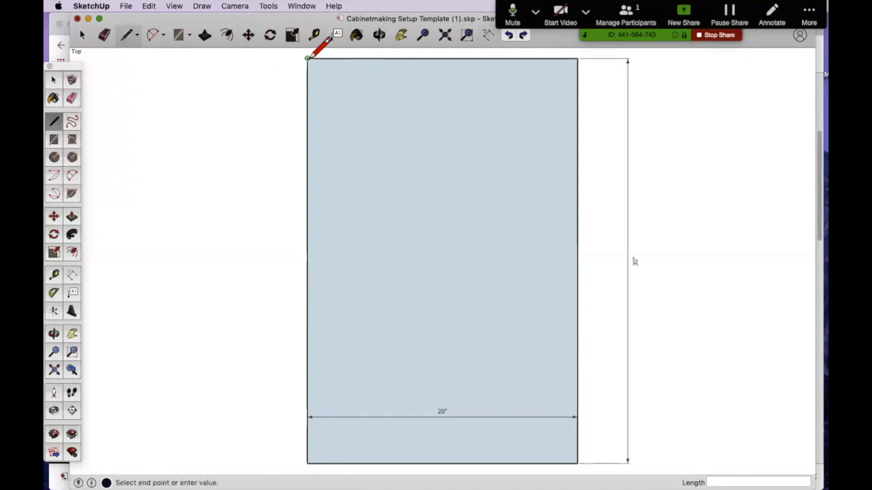
pyautogui.write('1.5')
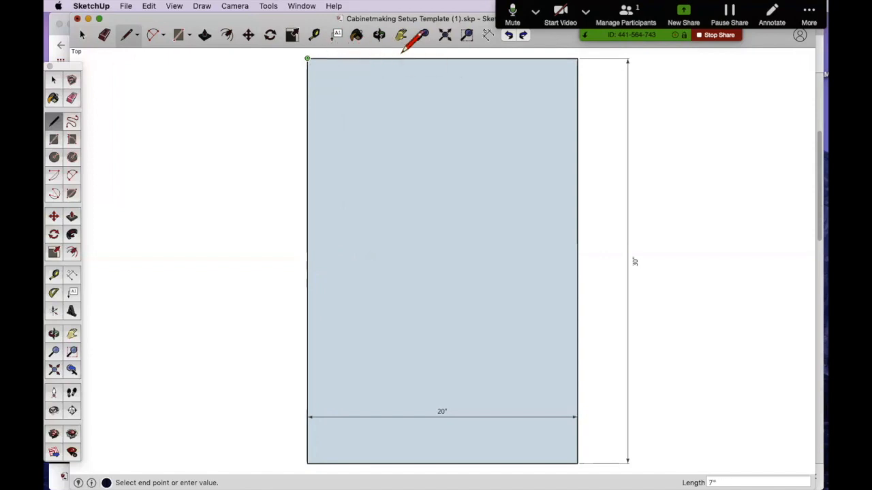
pyautogui.write('1.5')
pyautogui.press('Return')
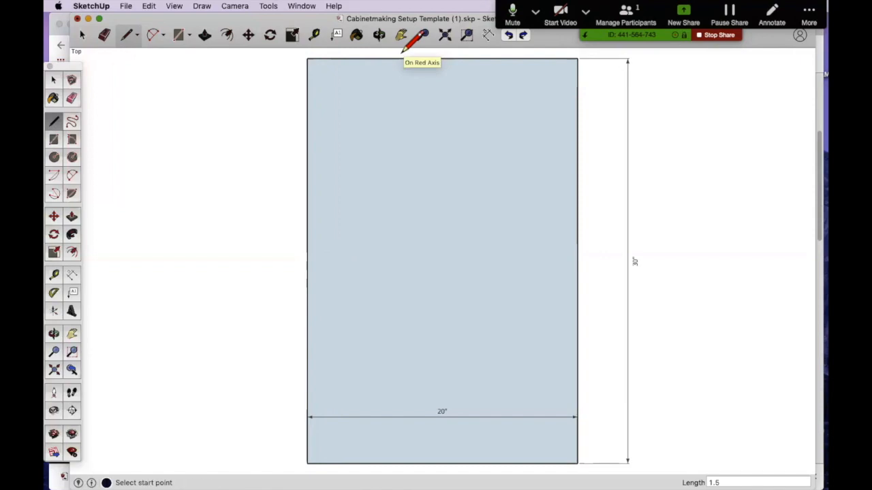
pyautogui.click(327, 57)
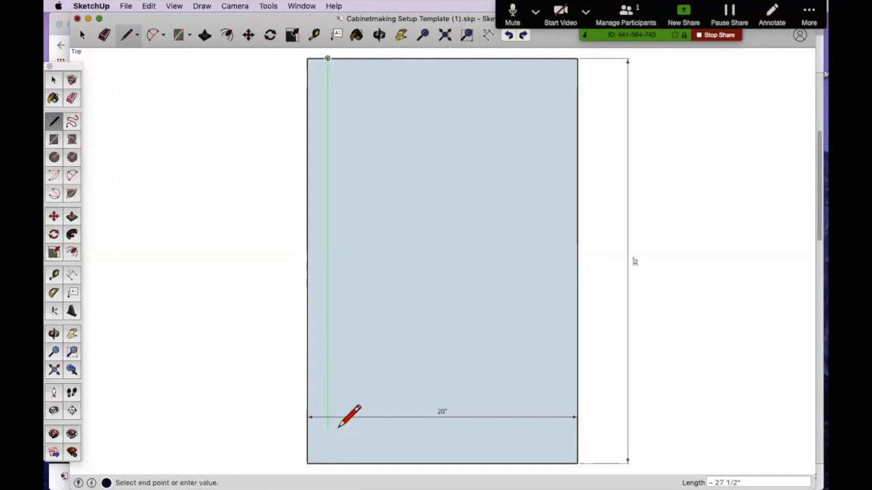
pyautogui.click(327, 462)
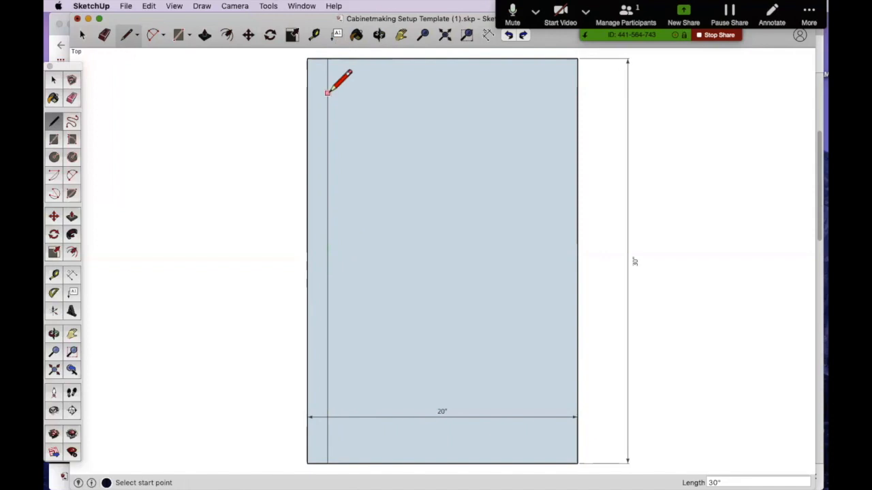
# Step: Draw a horizontal line 1.5 inches below the rectangle's top edge, from the inner vertical line to just short of the right edge
pyautogui.click(327, 59)
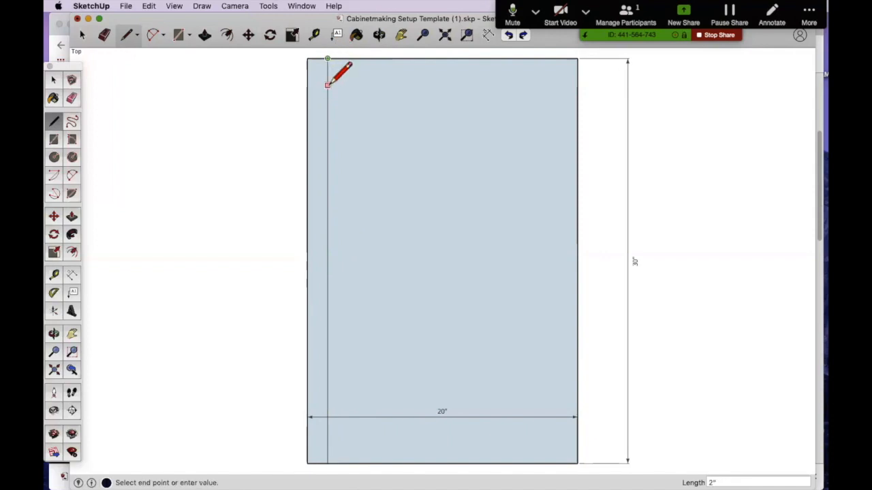
pyautogui.write('1.5')
pyautogui.press('Return')
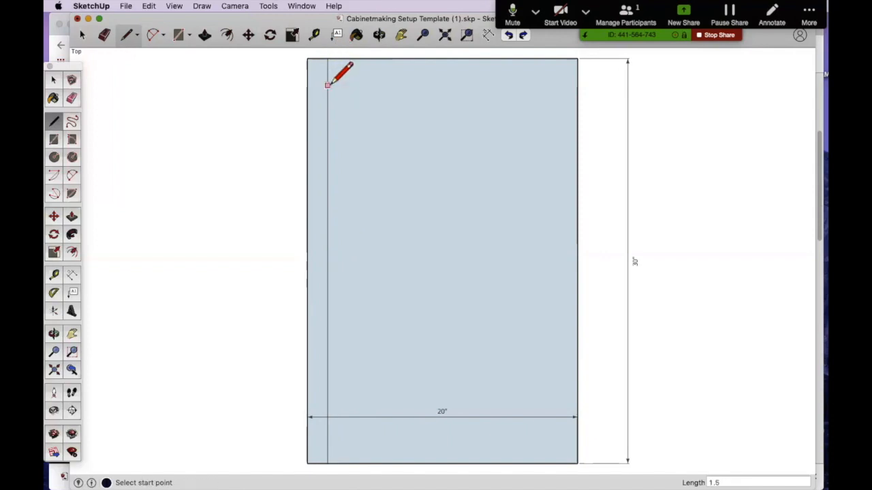
pyautogui.click(327, 78)
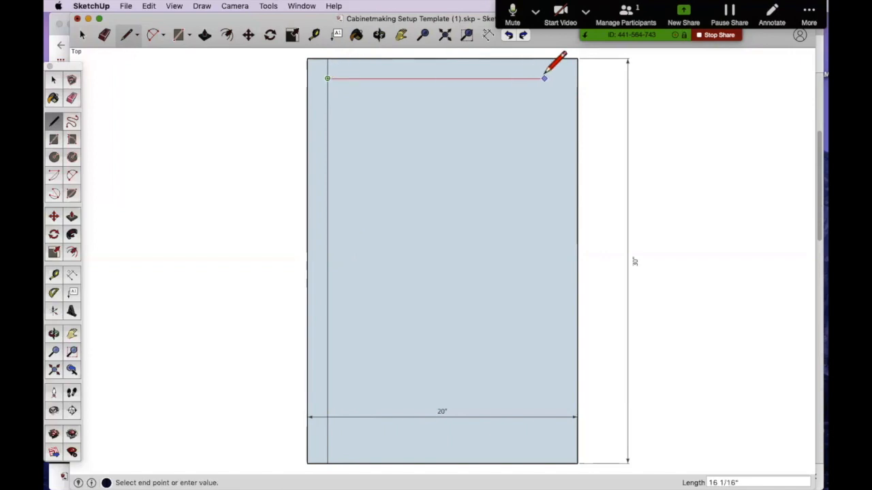
pyautogui.click(575, 79)
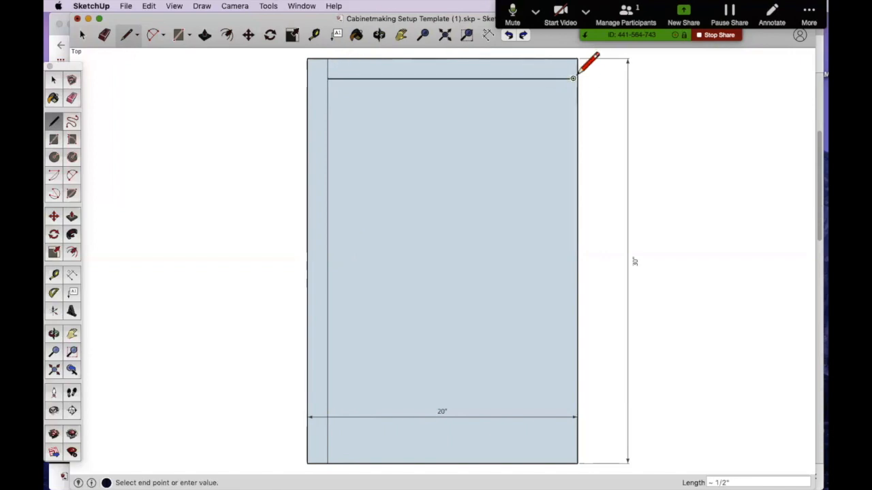
pyautogui.press('Escape')
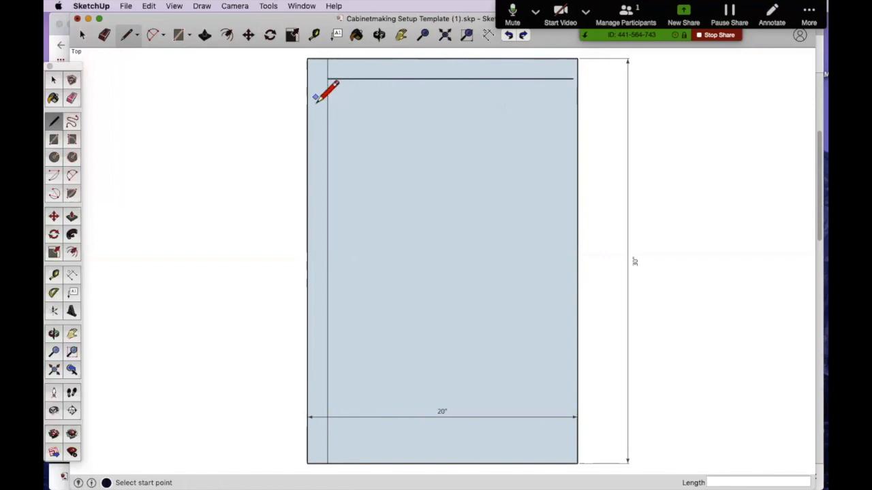
# Step: Dimension the width between the rectangle's left edge and the inner vertical line, and set the dimension's text position to Outside End
pyautogui.click(490, 38)
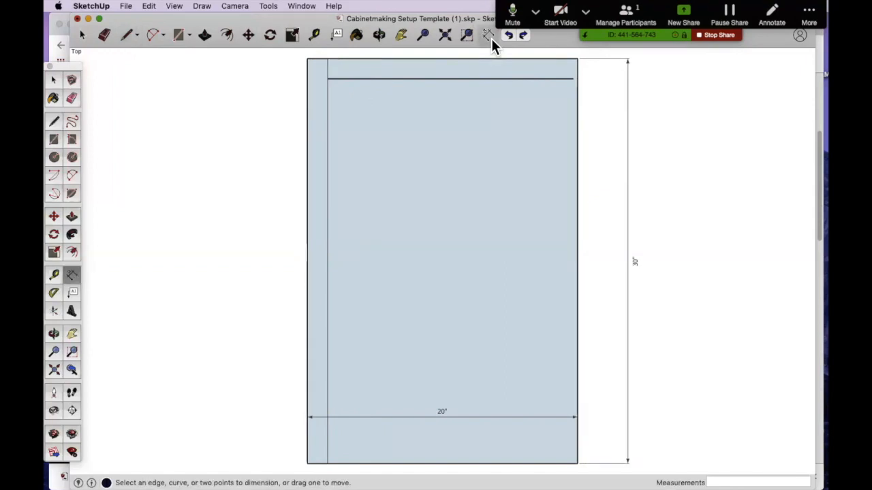
pyautogui.click(328, 79)
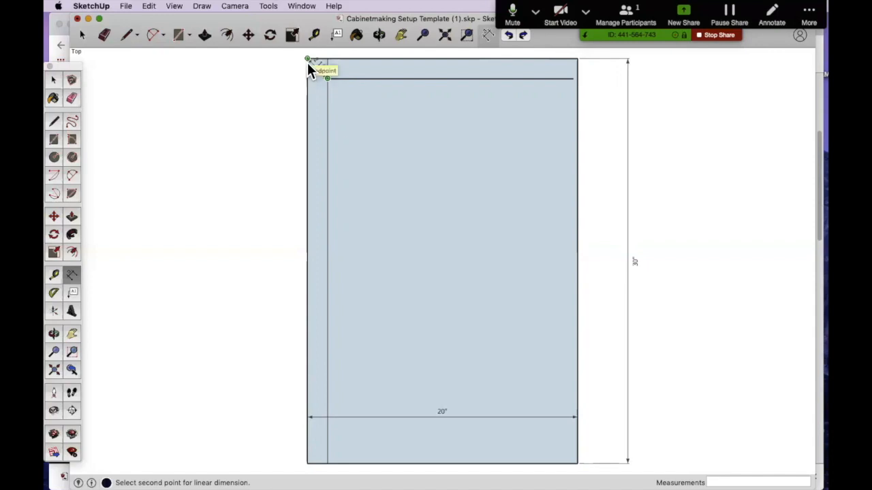
pyautogui.click(307, 58)
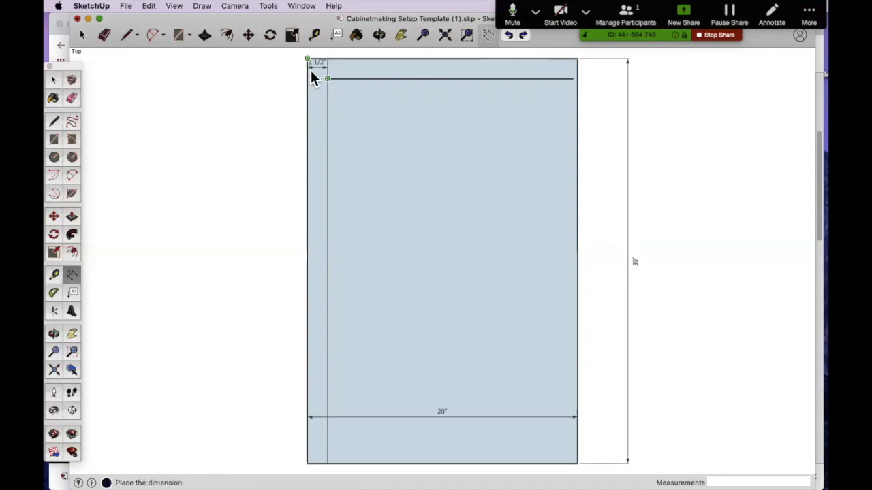
pyautogui.click(317, 115)
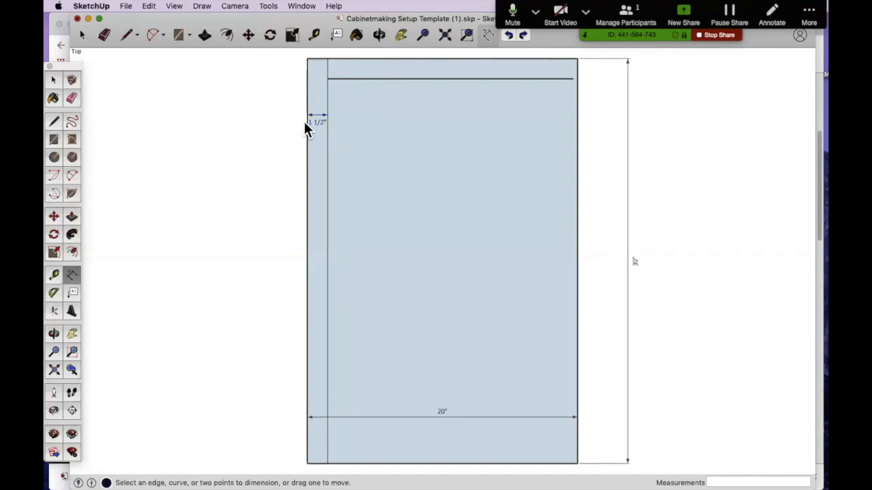
pyautogui.rightClick(314, 121)
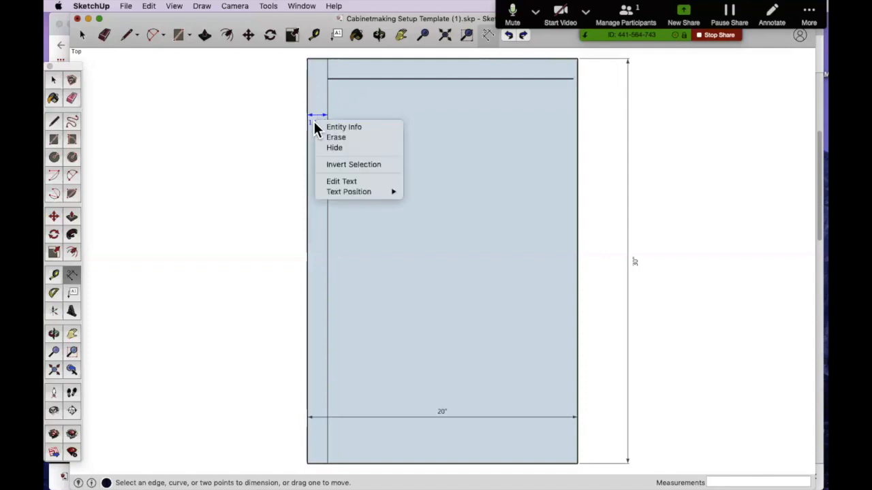
pyautogui.moveTo(343, 195)
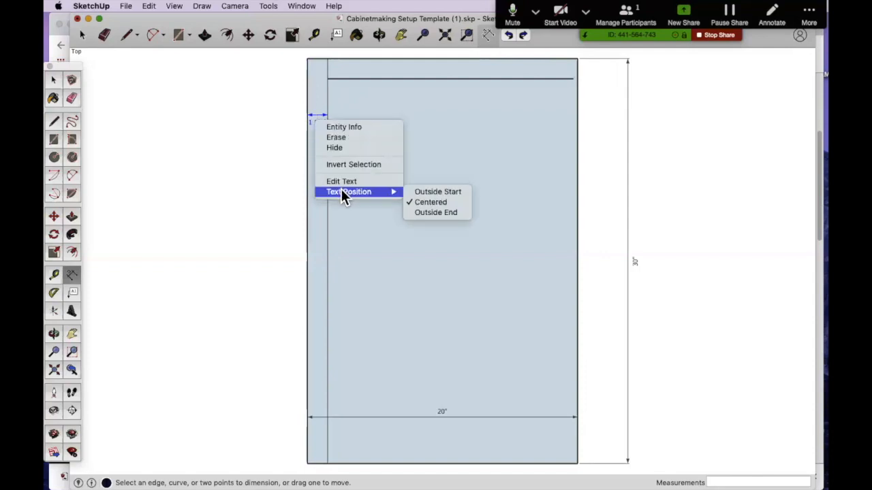
pyautogui.click(448, 211)
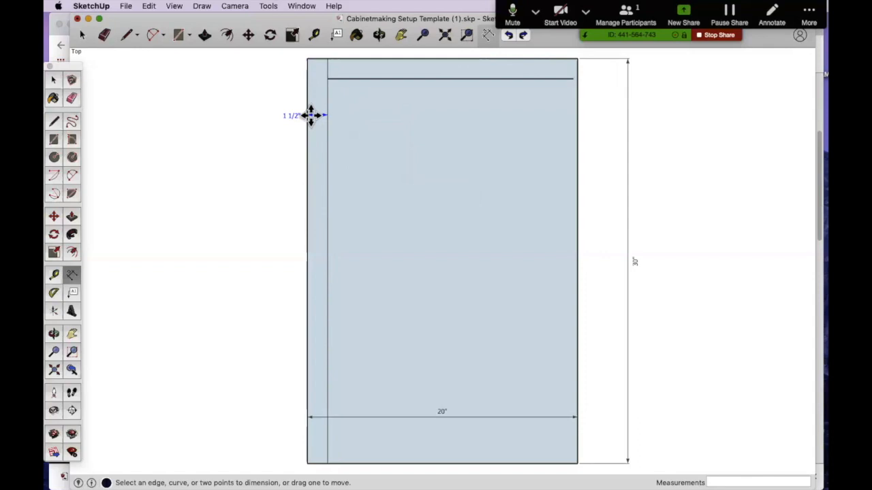
# Step: Draw a 10 by 10 inch square with the Line tool in the empty area well to the left of the rectangle
pyautogui.click(423, 35)
pyautogui.moveTo(467, 179); pyautogui.dragTo(461, 231)
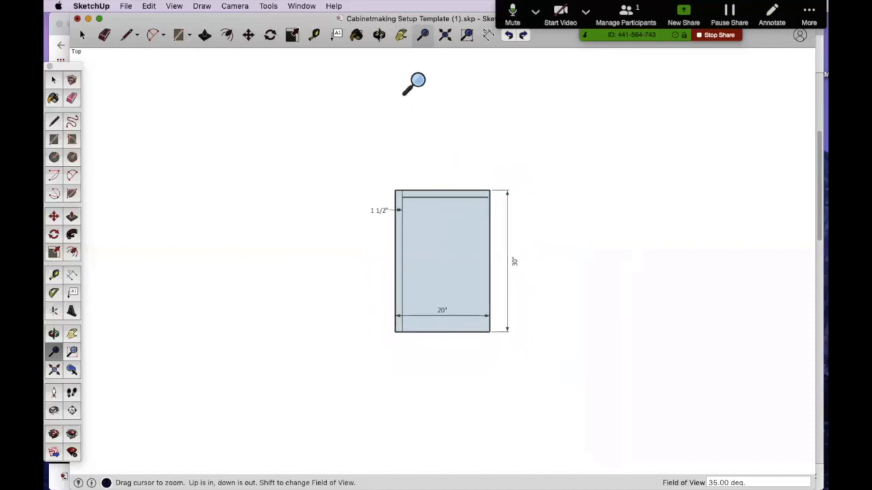
pyautogui.click(401, 34)
pyautogui.moveTo(407, 157)
pyautogui.mouseDown()
pyautogui.moveTo(577, 238)
pyautogui.moveTo(522, 195)
pyautogui.mouseUp()
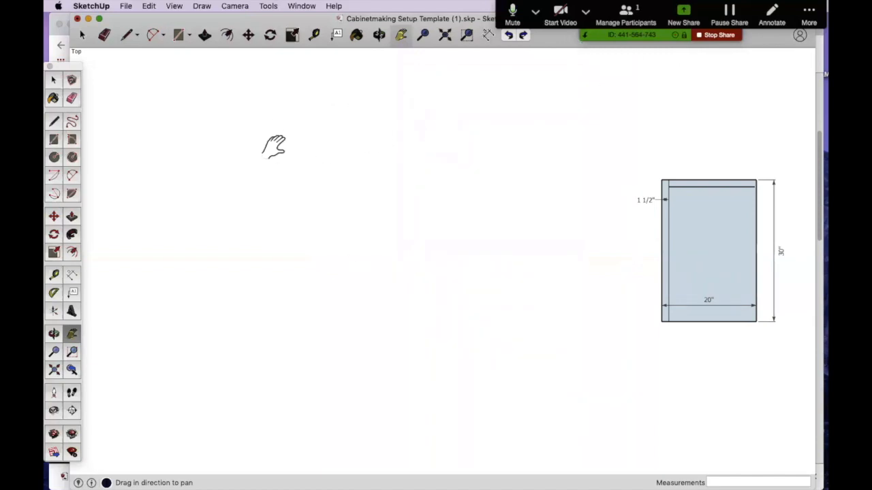
pyautogui.click(127, 35)
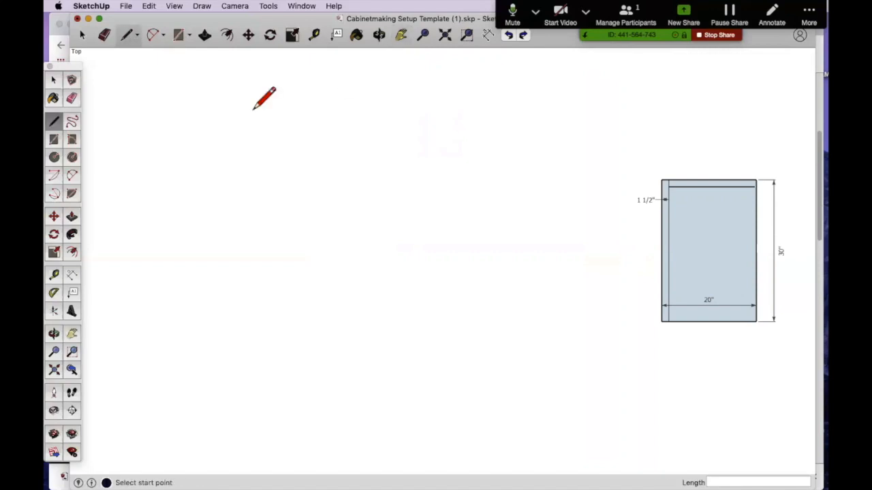
pyautogui.click(195, 109)
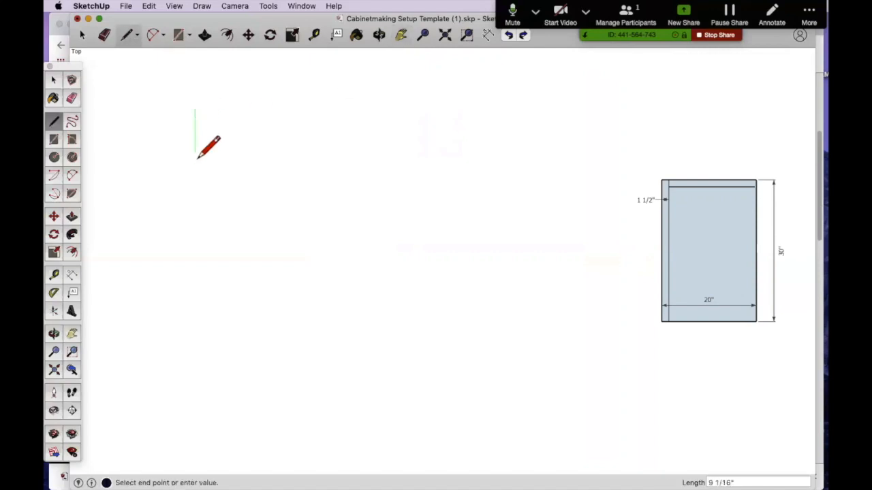
pyautogui.write('10')
pyautogui.press('Return')
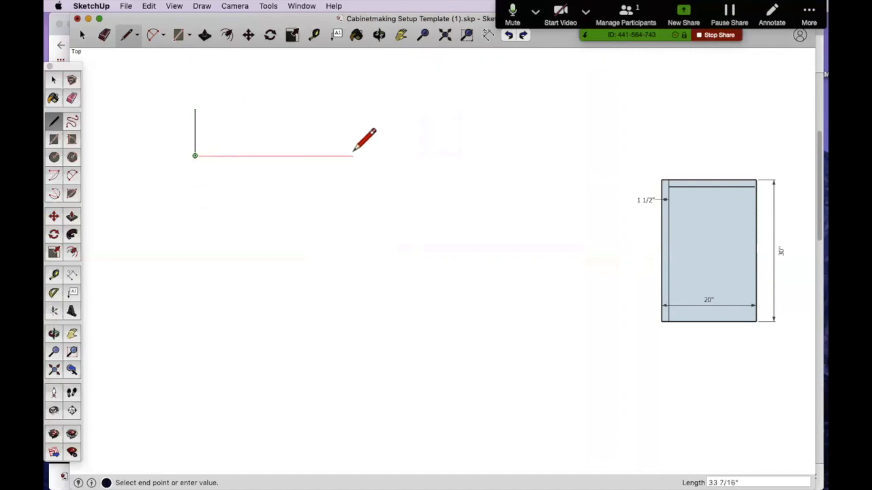
pyautogui.write('10')
pyautogui.press('Return')
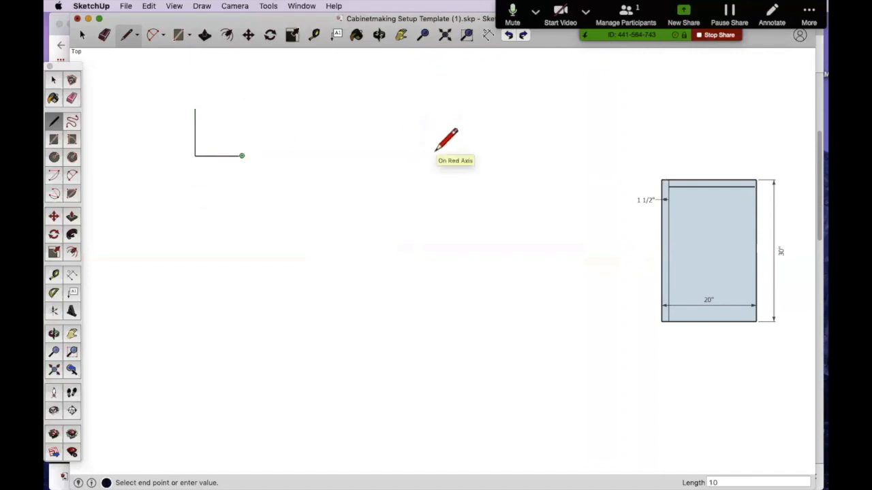
pyautogui.write('10')
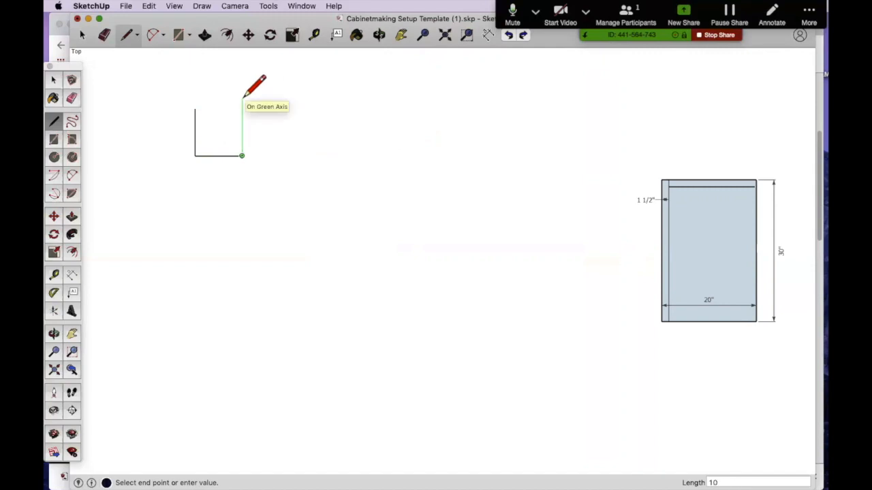
pyautogui.press('Return')
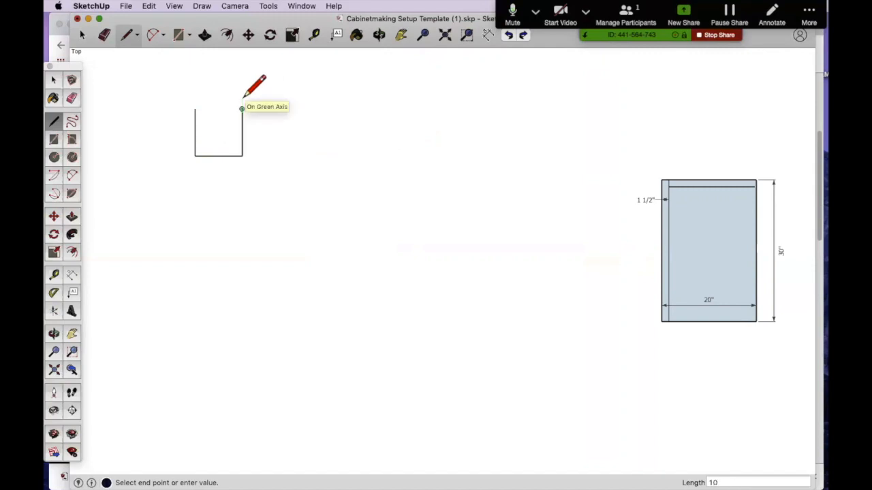
pyautogui.click(196, 108)
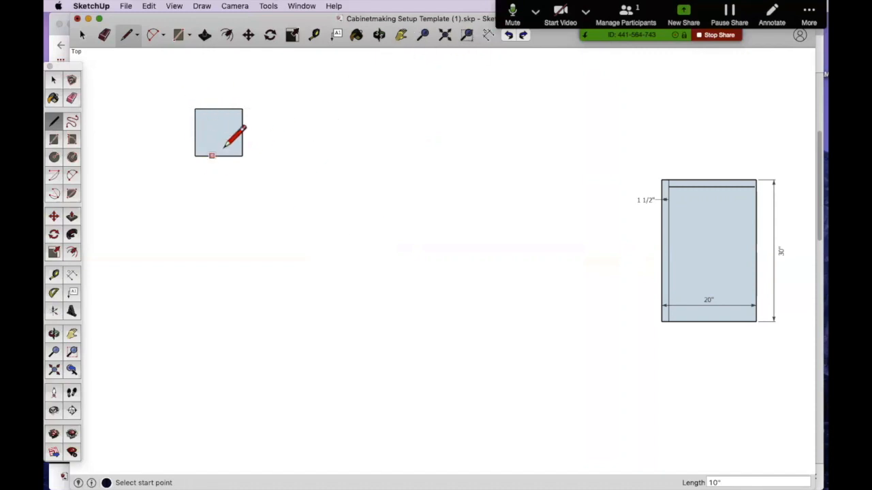
pyautogui.click(422, 35)
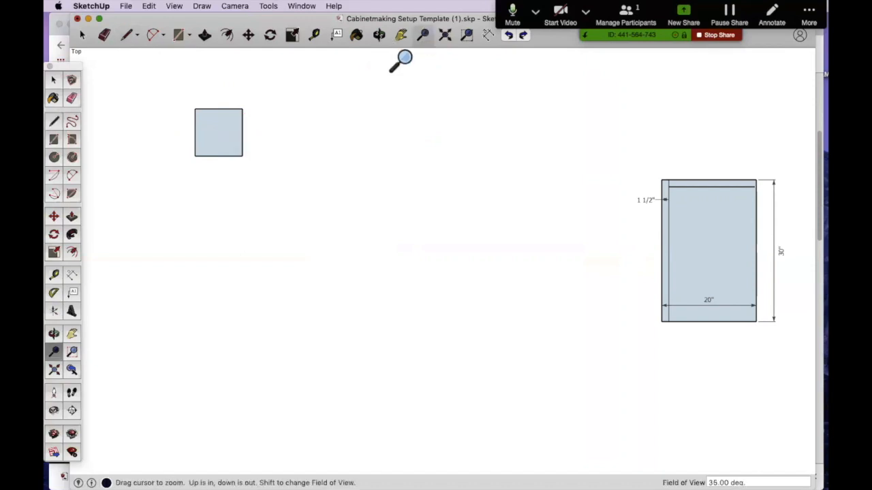
pyautogui.scroll(3, 304, 121)
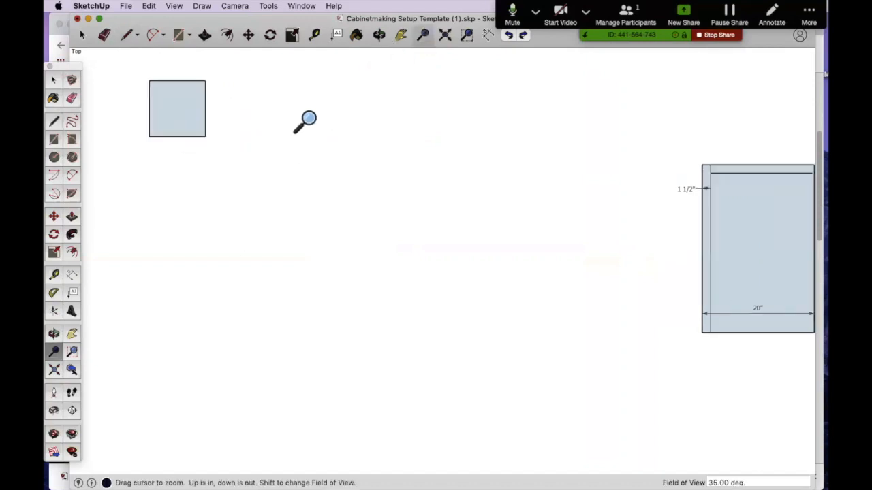
# Step: Draw a zigzag chain of seven connected line segments inside the small square, starting on its top edge and ending in the interior
pyautogui.click(402, 34)
pyautogui.moveTo(281, 140); pyautogui.dragTo(387, 190)
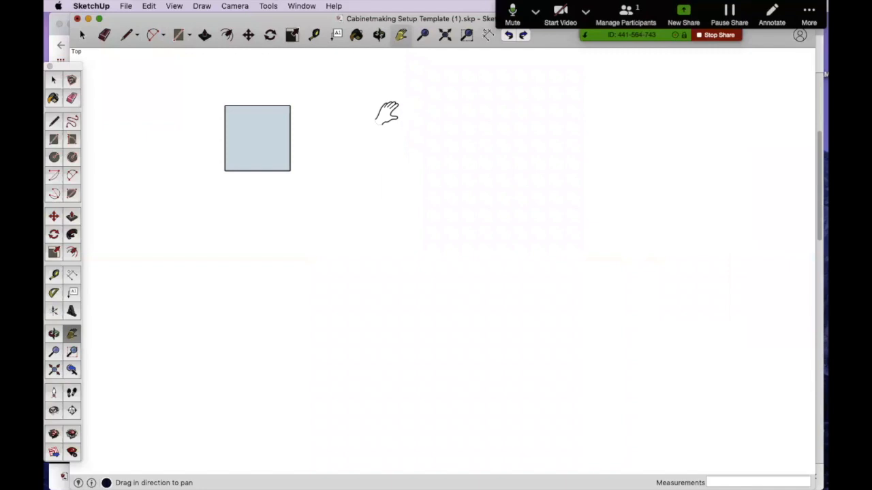
pyautogui.click(466, 35)
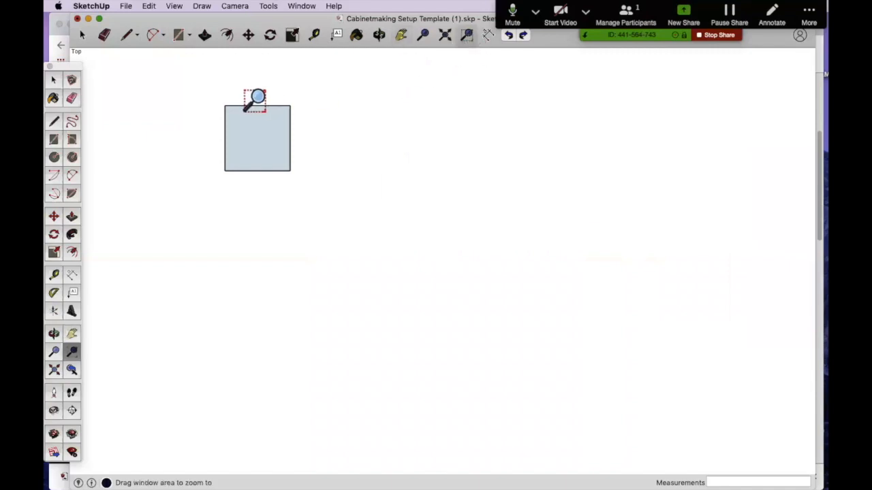
pyautogui.moveTo(219, 96); pyautogui.dragTo(300, 179)
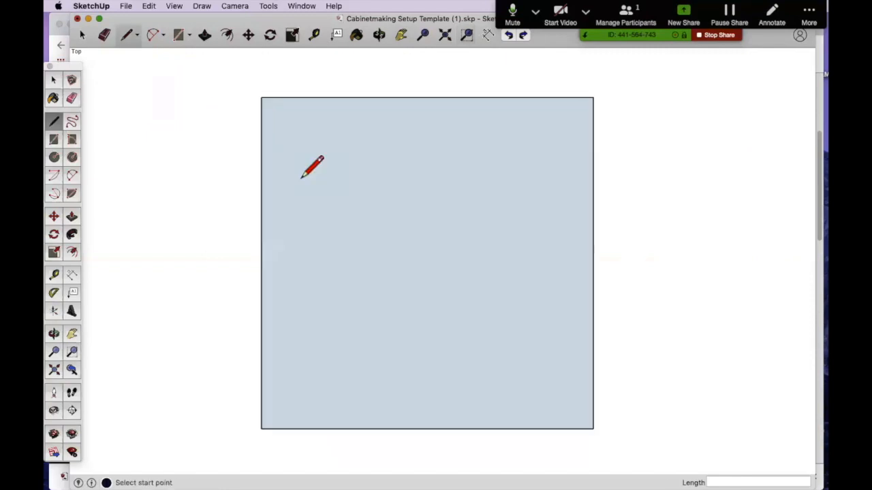
pyautogui.click(463, 98)
pyautogui.click(463, 151)
pyautogui.click(376, 151)
pyautogui.click(405, 223)
pyautogui.click(501, 223)
pyautogui.click(524, 309)
pyautogui.click(410, 331)
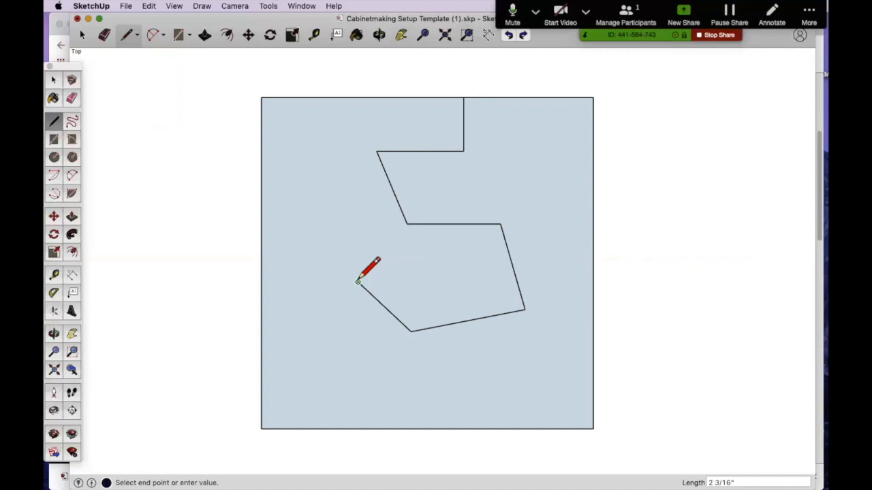
pyautogui.click(357, 281)
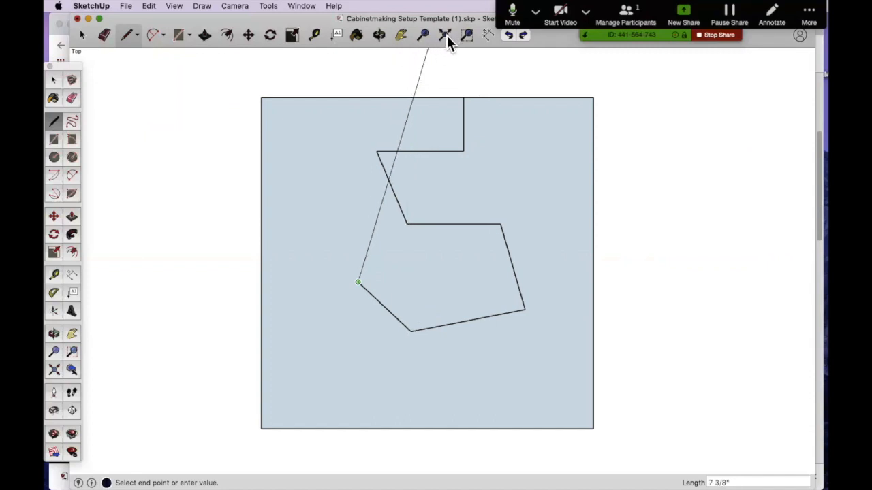
pyautogui.press('Escape')
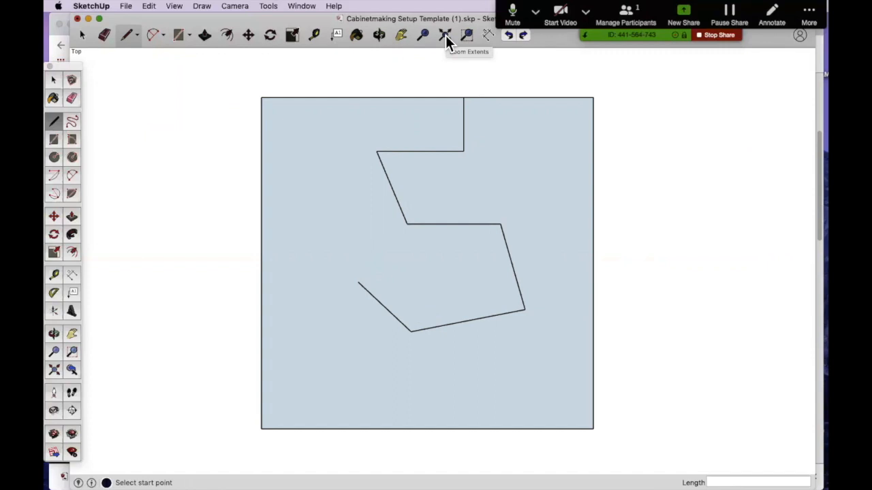
# Step: Examine the tall rectangle, a close-up of its upper-left corner, and the full layout of both shapes
pyautogui.click(445, 35)
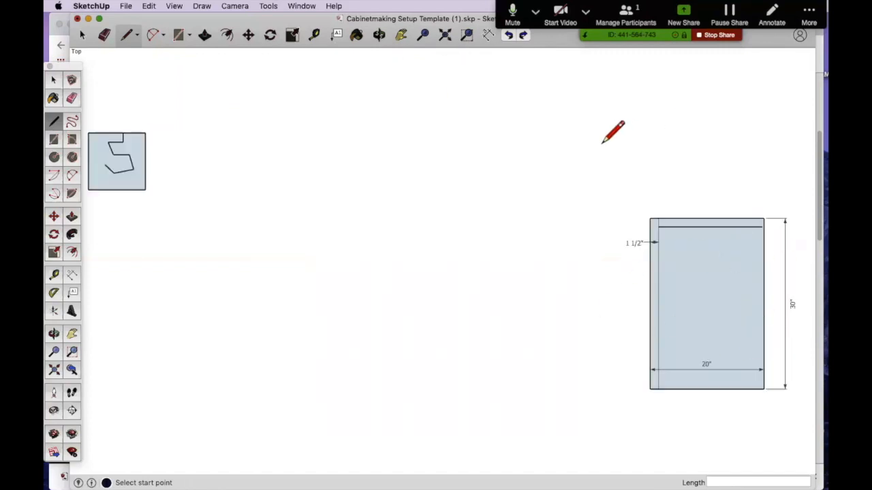
pyautogui.click(467, 34)
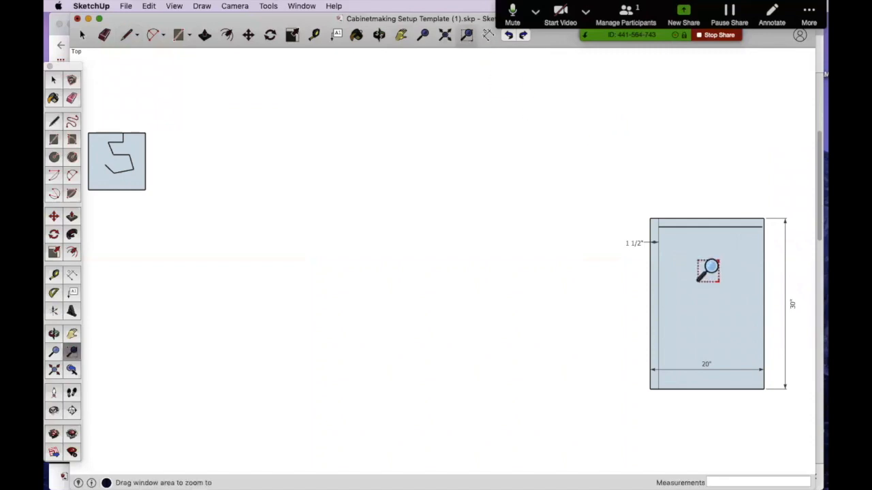
pyautogui.moveTo(635, 207); pyautogui.dragTo(787, 406)
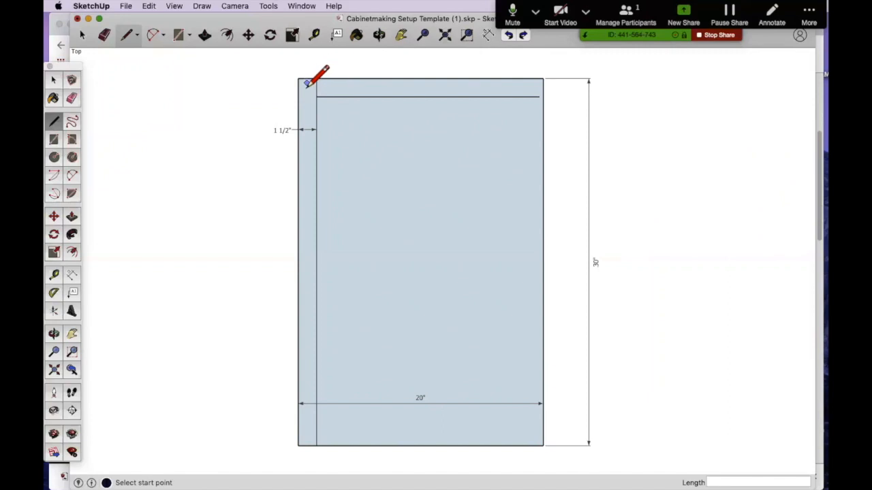
pyautogui.click(467, 35)
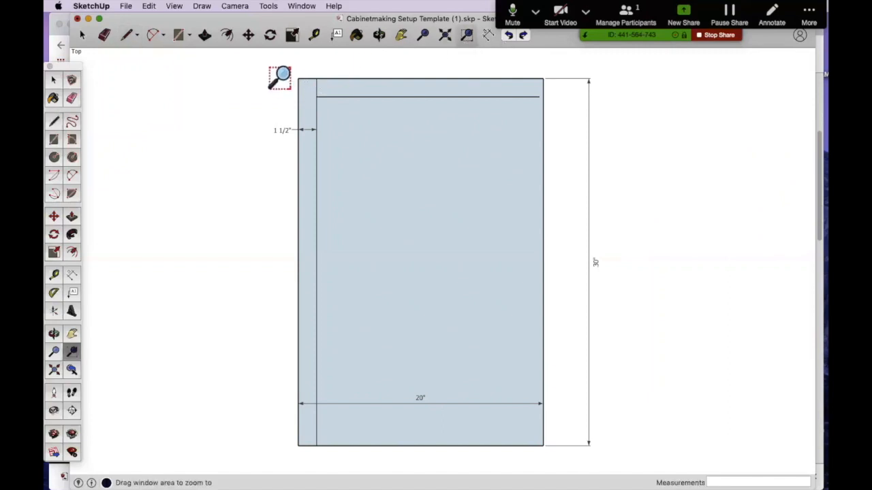
pyautogui.moveTo(276, 66); pyautogui.dragTo(335, 113)
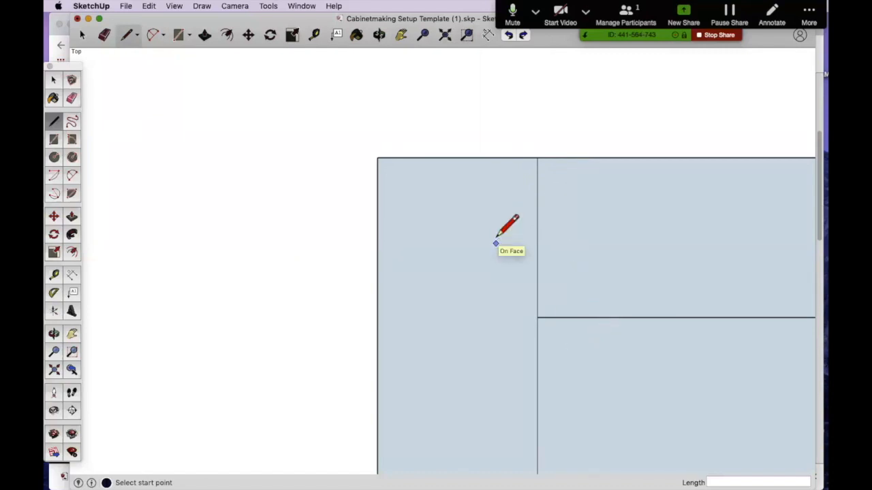
pyautogui.click(444, 34)
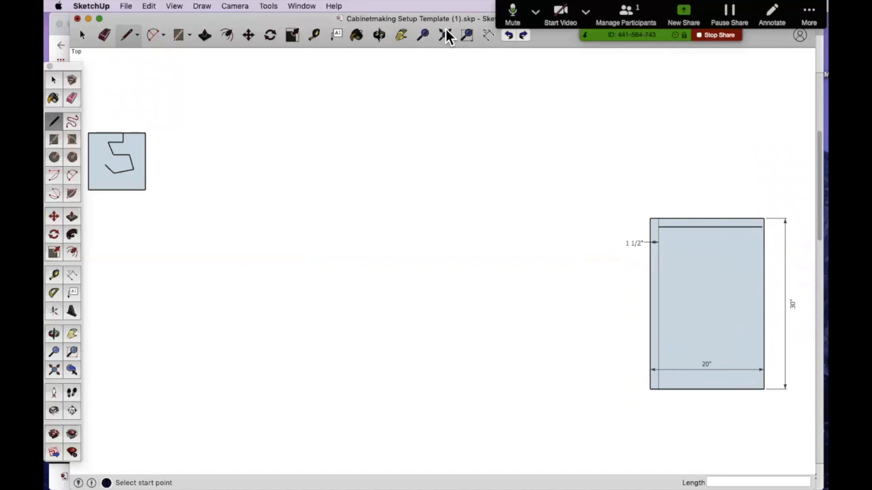
pyautogui.click(401, 35)
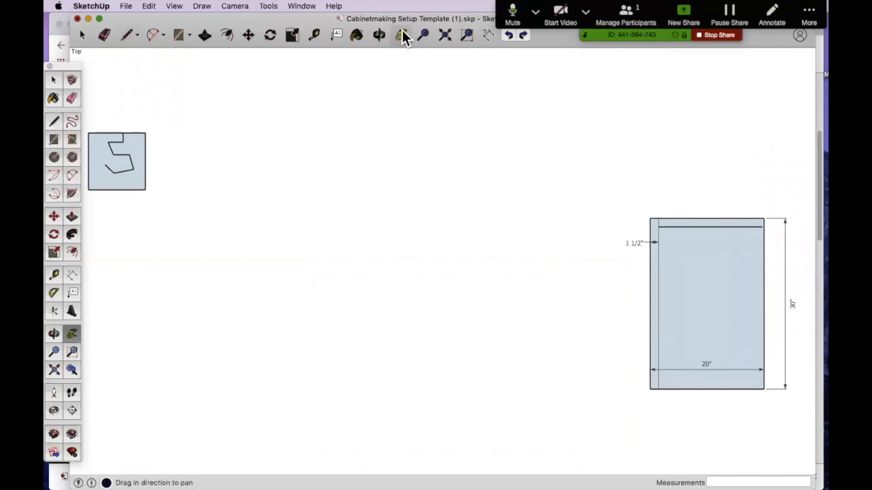
pyautogui.moveTo(344, 107); pyautogui.dragTo(514, 111)
pyautogui.moveTo(357, 152)
pyautogui.mouseDown()
pyautogui.moveTo(502, 218)
pyautogui.moveTo(350, 137)
pyautogui.mouseUp()
pyautogui.moveTo(406, 193)
pyautogui.mouseDown()
pyautogui.moveTo(282, 165)
pyautogui.moveTo(301, 197)
pyautogui.moveTo(281, 192)
pyautogui.mouseUp()
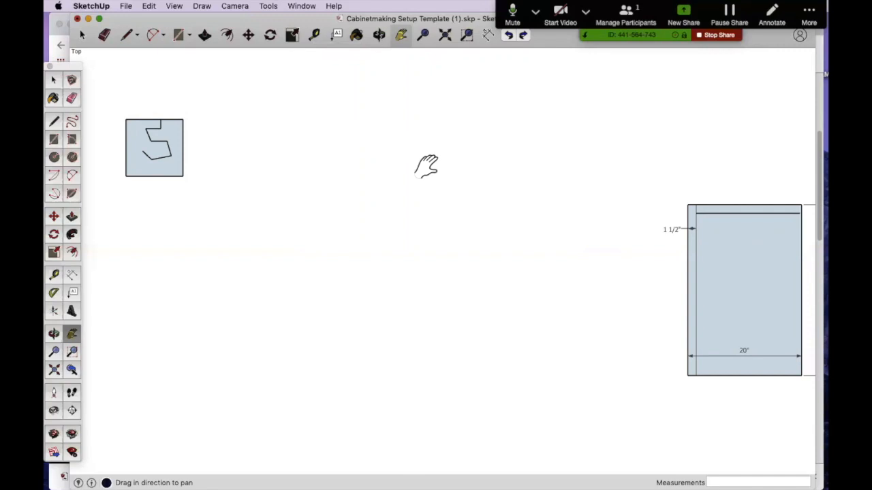
# Step: Dimension the height of the small square along its right edge, placing the dimension outside the shape
pyautogui.moveTo(154, 143)
pyautogui.mouseDown()
pyautogui.moveTo(303, 178)
pyautogui.moveTo(302, 168)
pyautogui.mouseUp()
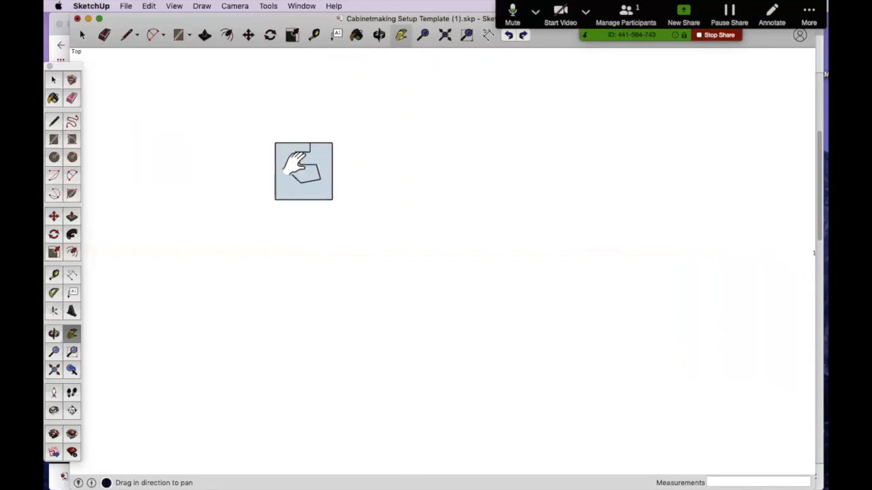
pyautogui.click(313, 36)
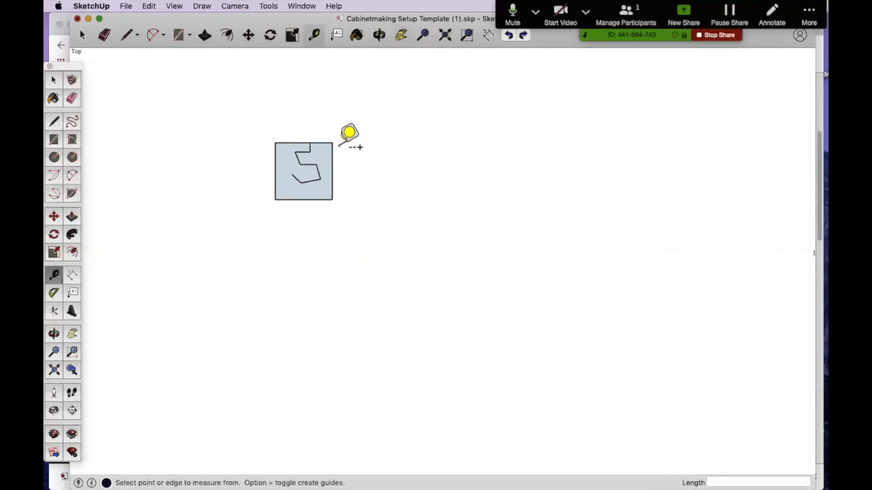
pyautogui.click(486, 35)
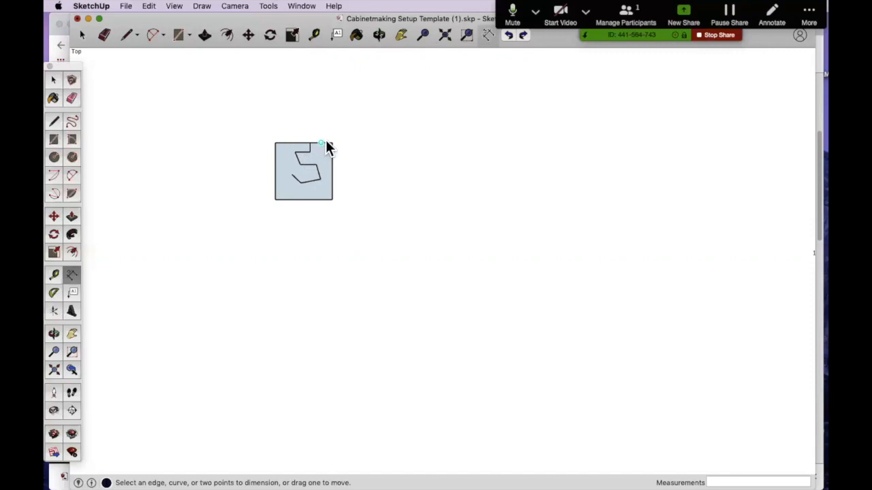
pyautogui.click(331, 142)
pyautogui.click(388, 188)
# Step: Delete the two horizontal segments of the zigzag line inside the small square
pyautogui.click(466, 35)
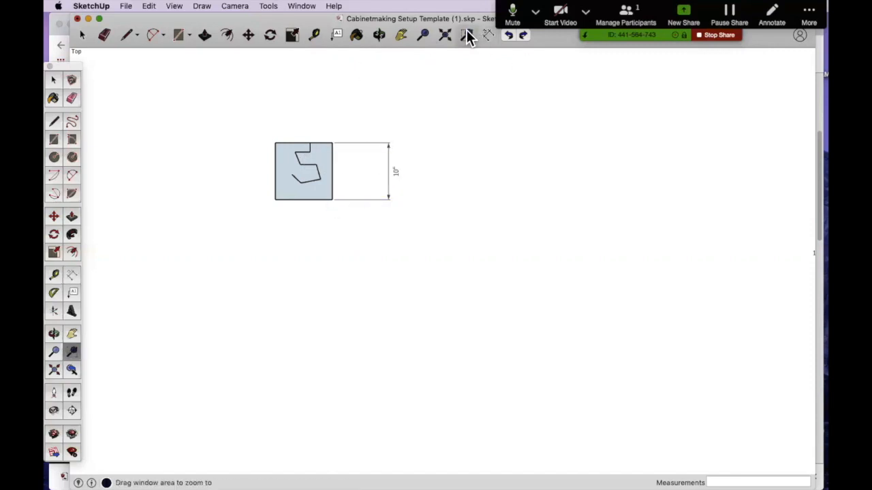
pyautogui.moveTo(263, 121); pyautogui.dragTo(344, 205)
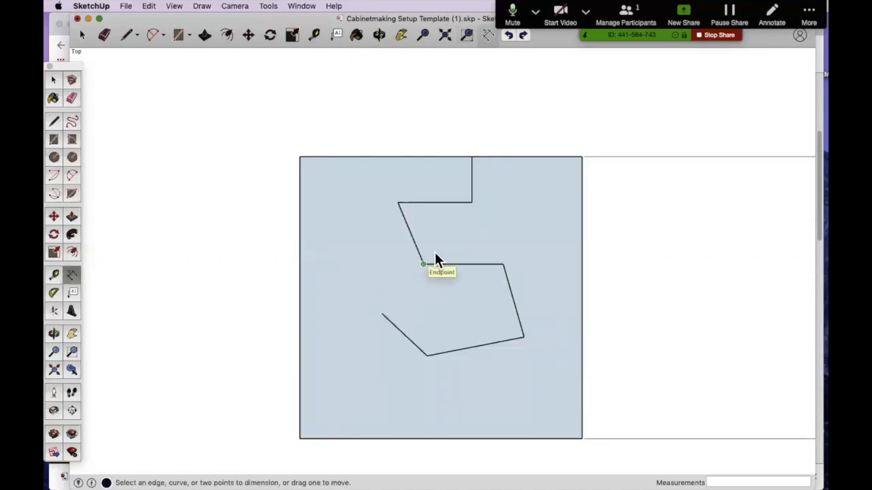
pyautogui.click(82, 36)
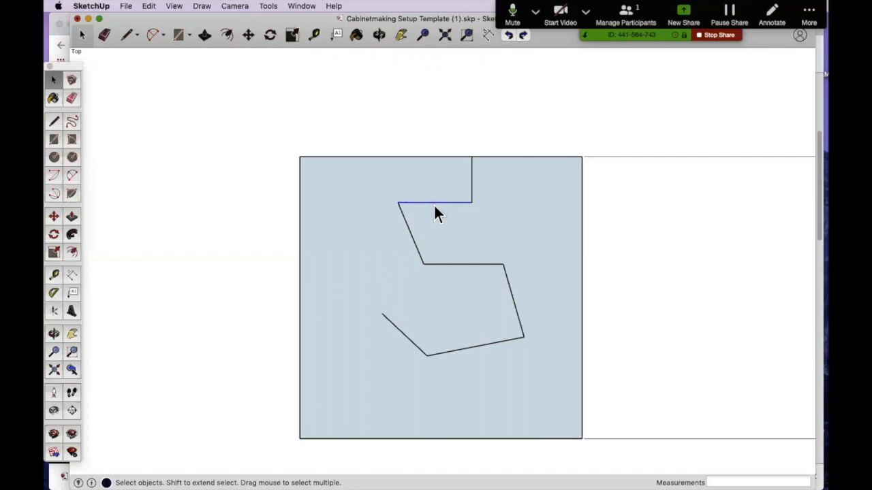
pyautogui.press('Delete')
pyautogui.press('Delete')
# Step: Erase all remaining zigzag segments inside the small square with the Eraser tool, leaving the square's outline
pyautogui.click(71, 98)
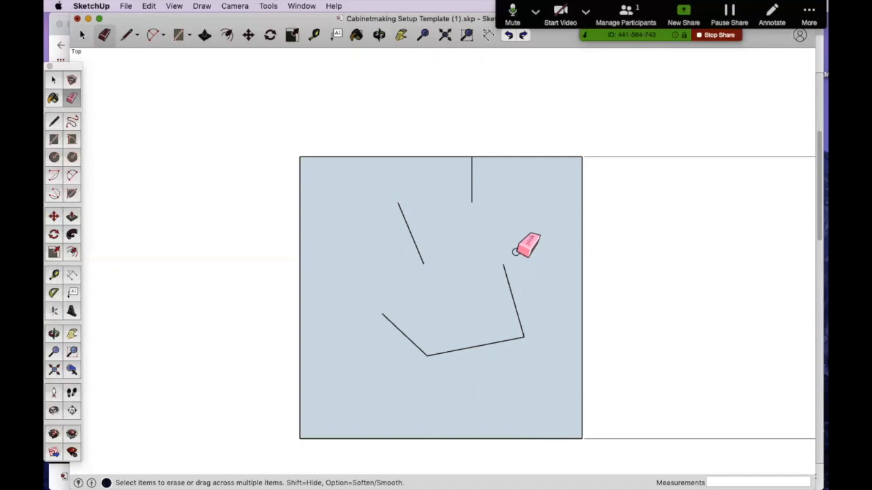
pyautogui.moveTo(527, 277)
pyautogui.mouseDown()
pyautogui.moveTo(507, 289)
pyautogui.moveTo(490, 344)
pyautogui.moveTo(412, 337)
pyautogui.moveTo(400, 270)
pyautogui.moveTo(490, 181)
pyautogui.mouseUp()
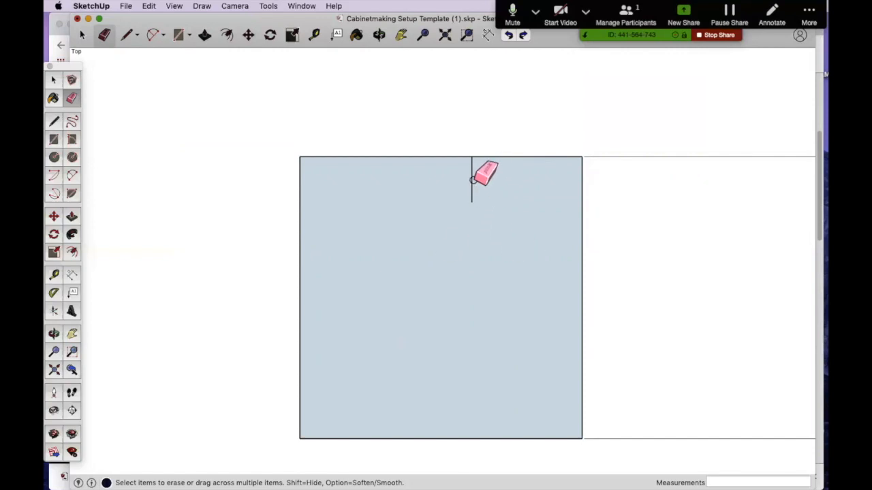
pyautogui.click(471, 179)
# Step: Try a horizontal line about 58 inches long on the red axis in the empty area between the square and the rectangle, and undo it
pyautogui.click(444, 34)
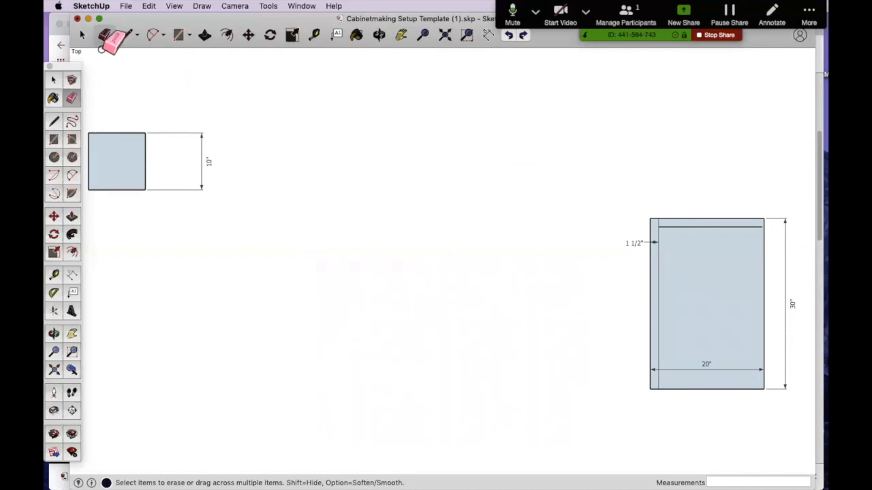
pyautogui.click(129, 37)
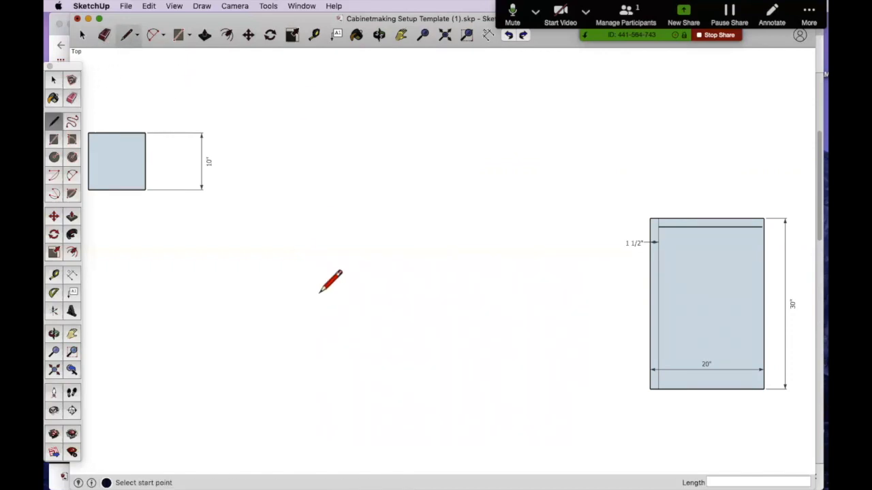
pyautogui.click(307, 104)
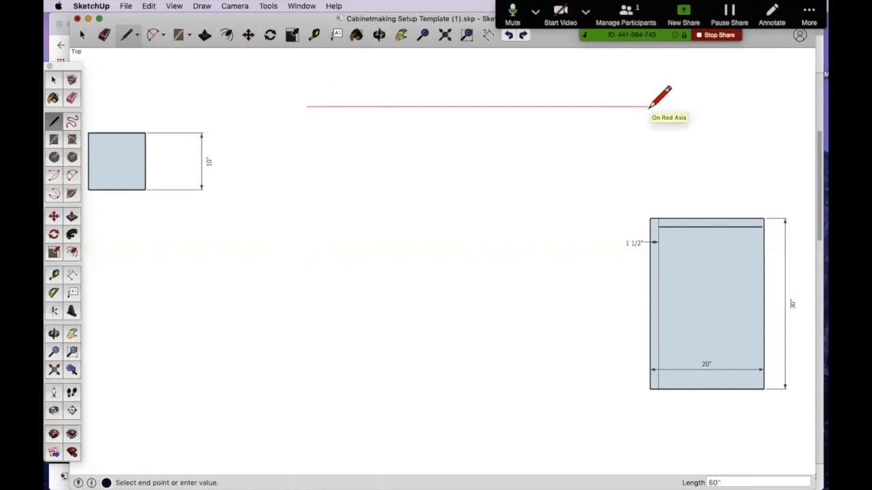
pyautogui.press('Escape')
pyautogui.click(317, 118)
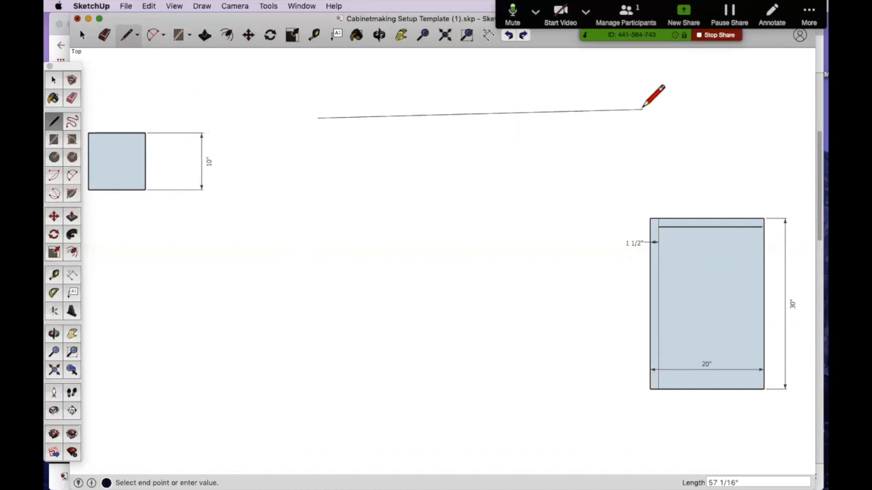
pyautogui.doubleClick(647, 117)
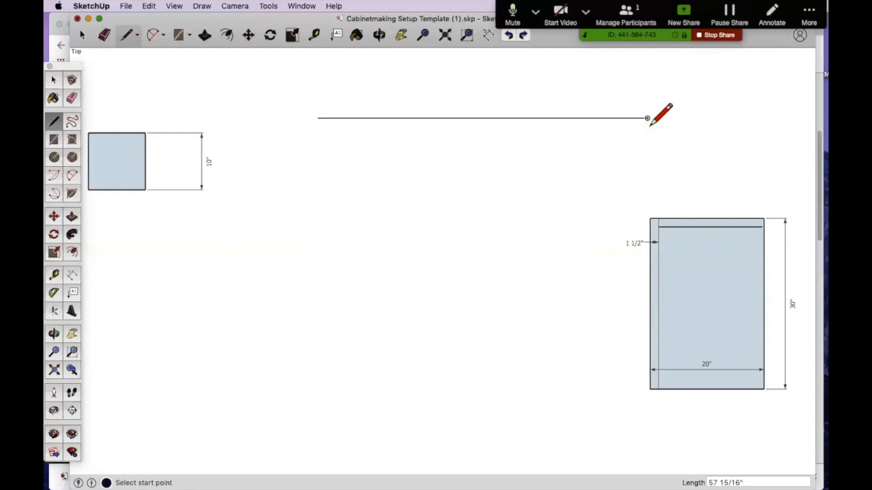
pyautogui.press('super+z')
# Step: Start a new line just above and to the right of the small square, in the empty area
pyautogui.click(310, 114)
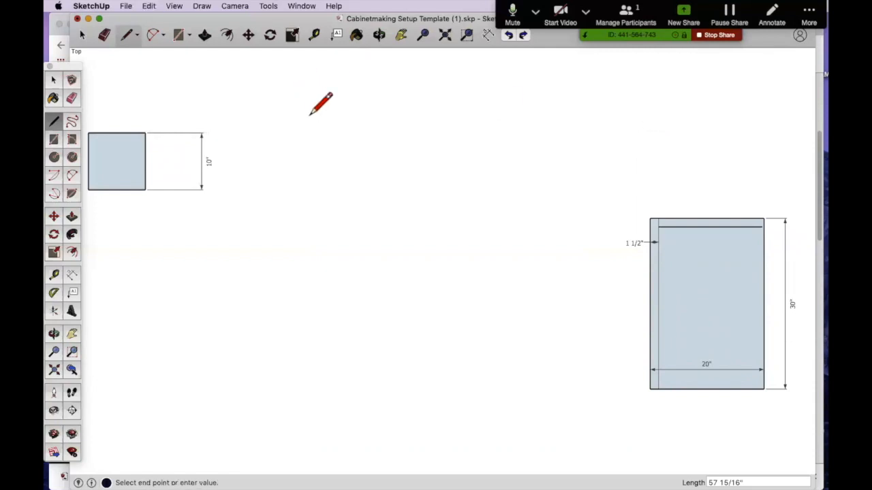